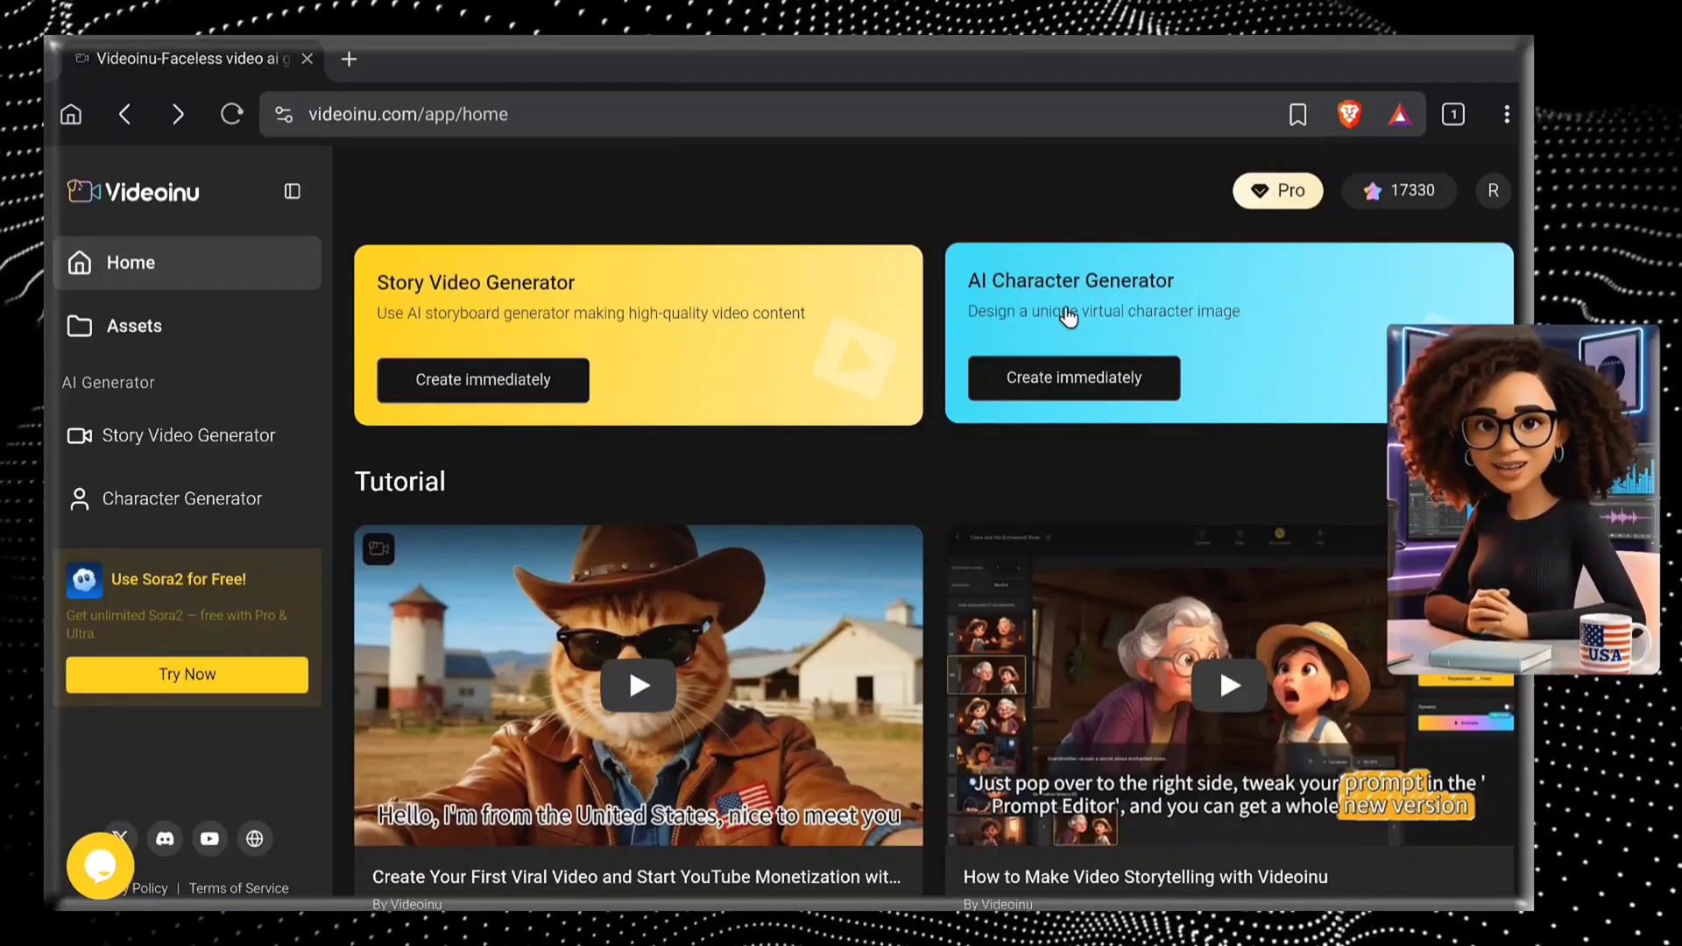
Step: Start a new Story Video project in English and landscape with a 1min duration
{"action": "left_click", "coordinate": [515, 385]}
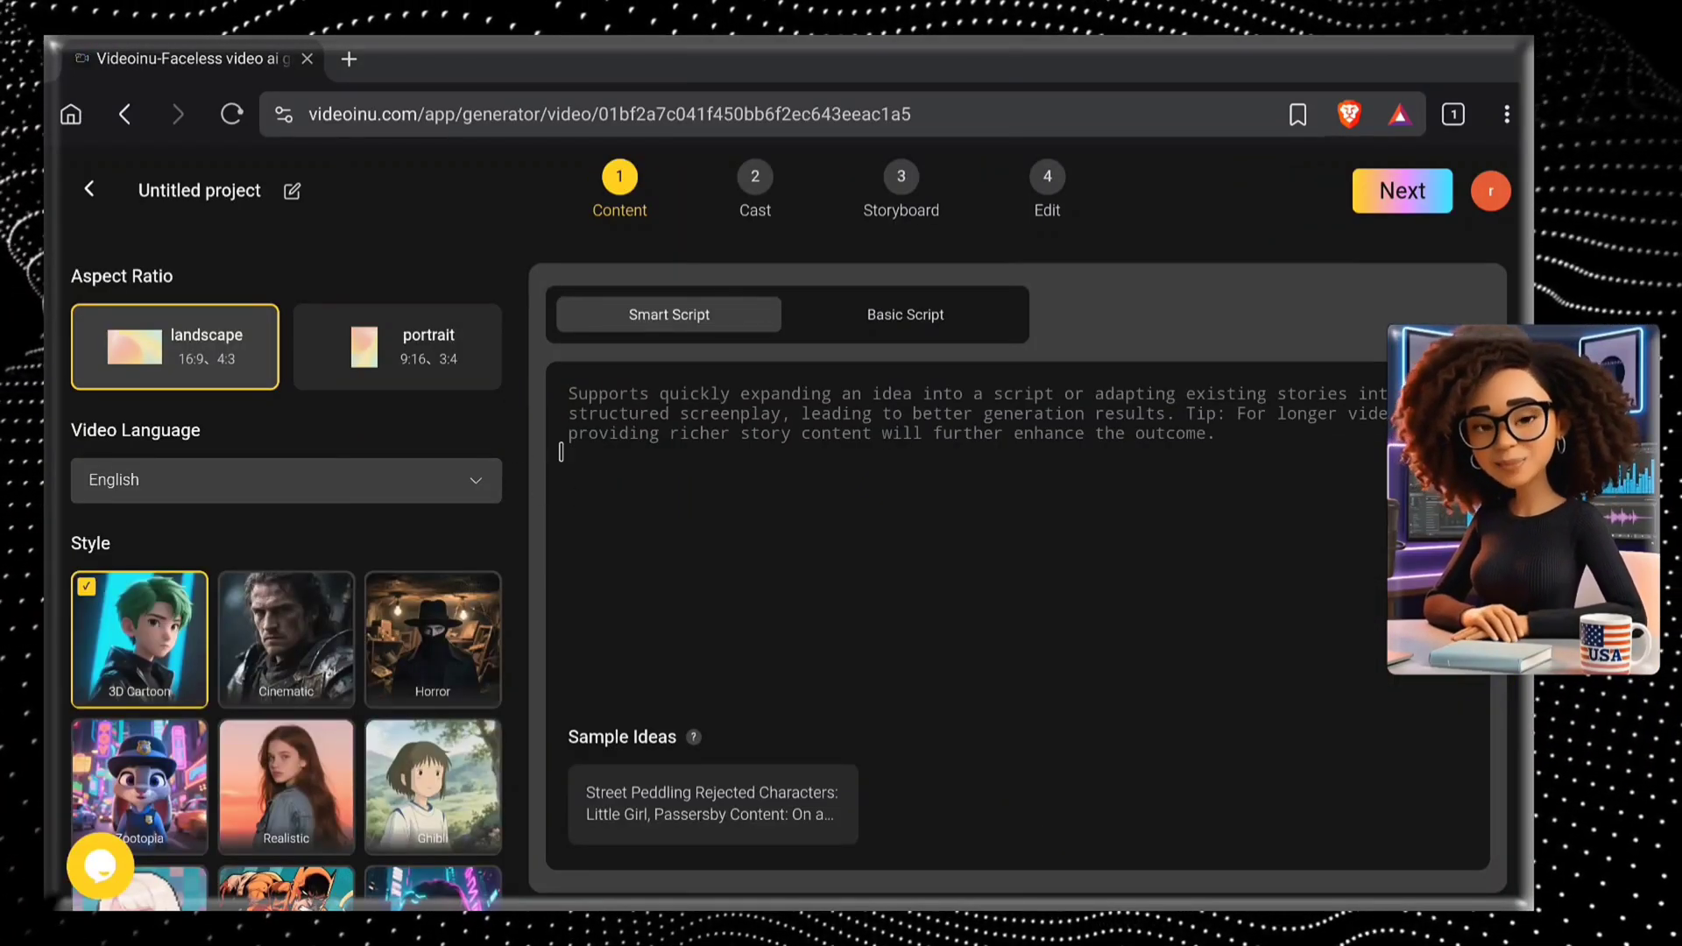
{"action": "left_click", "coordinate": [116, 479]}
{"action": "left_click", "coordinate": [117, 479]}
{"action": "scroll", "coordinate": [129, 663], "scroll_direction": "down", "scroll_amount": 4}
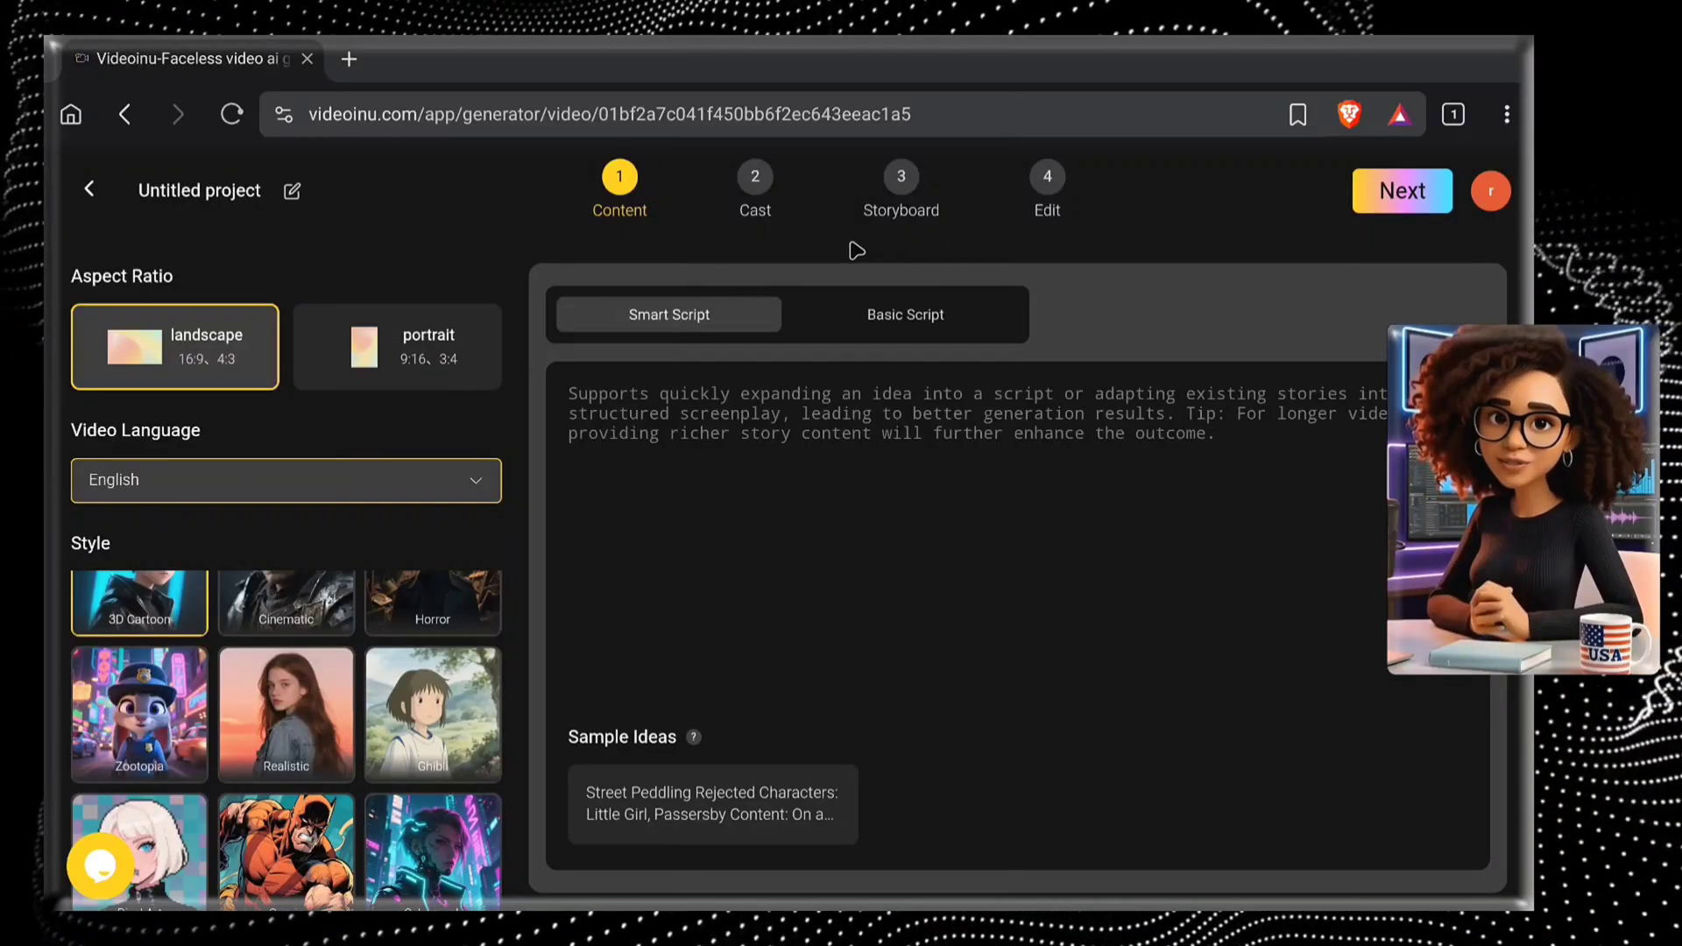
{"action": "scroll", "coordinate": [888, 454], "scroll_direction": "down", "scroll_amount": 1}
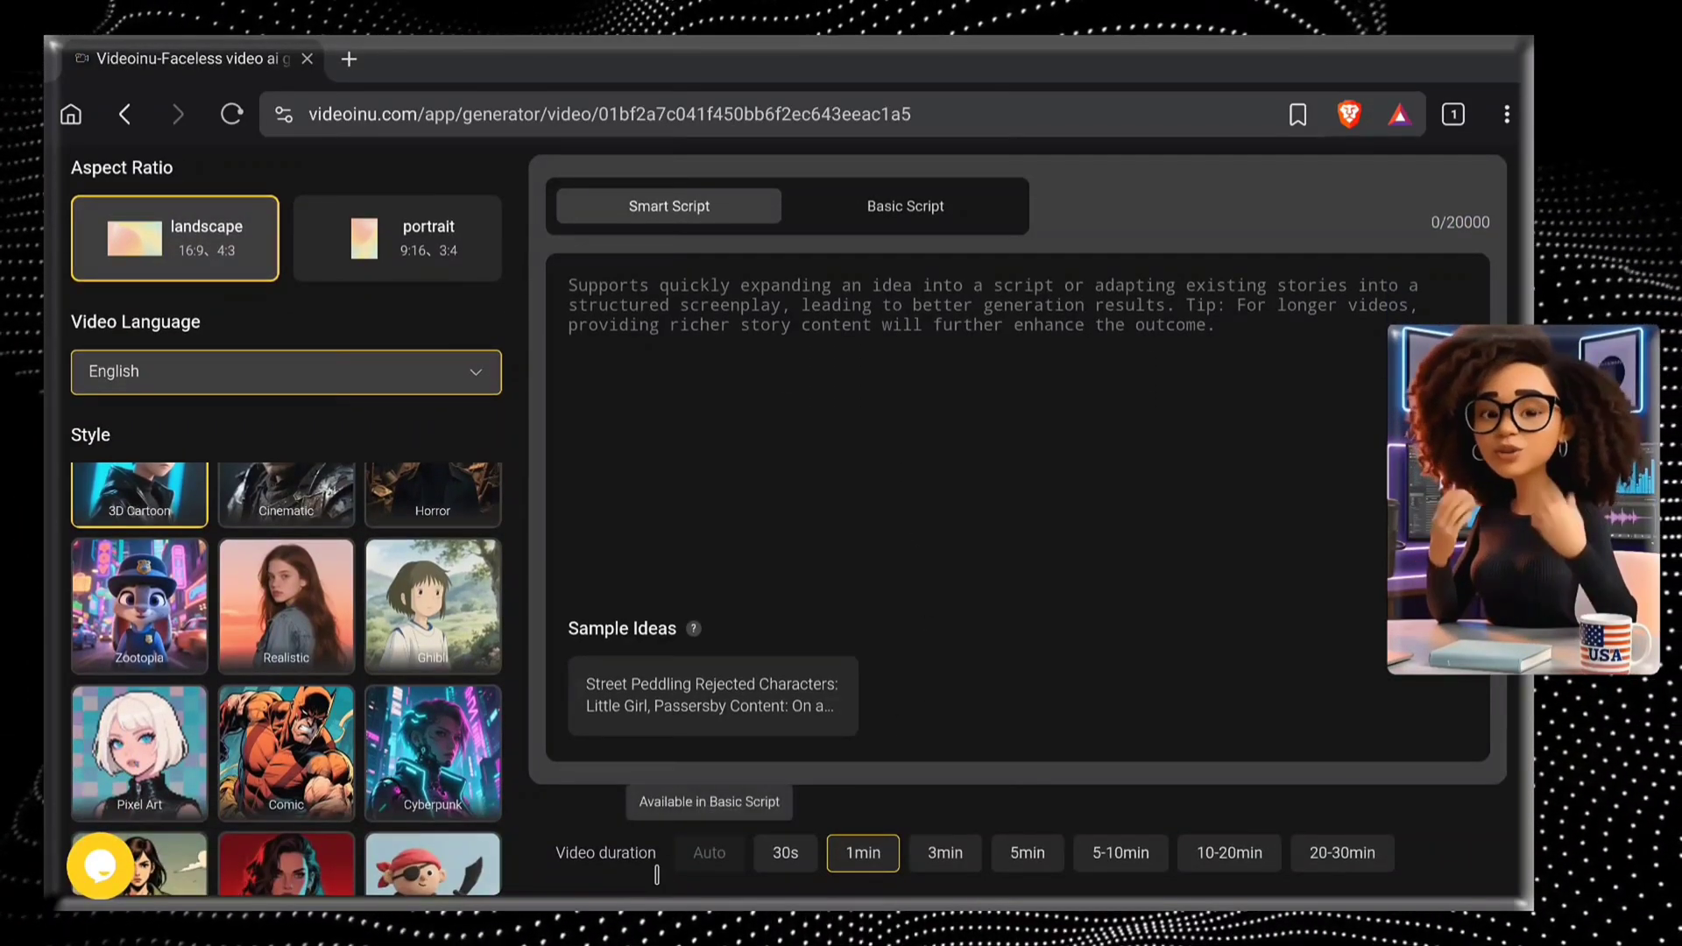
{"action": "left_click", "coordinate": [799, 857]}
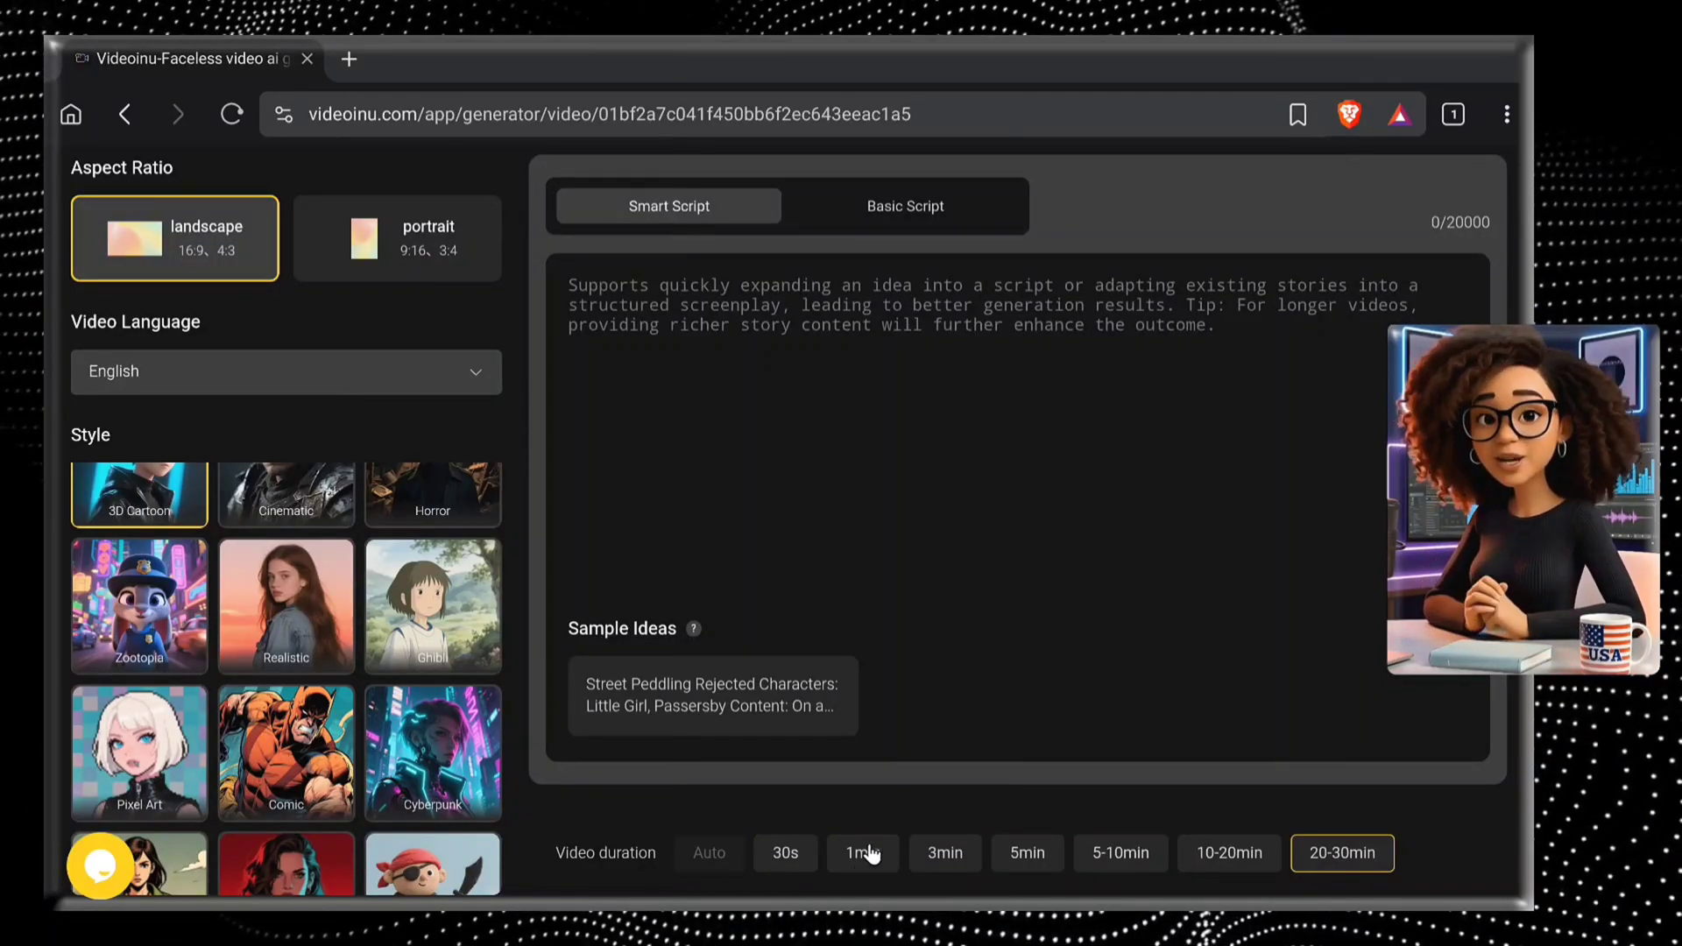
{"action": "scroll", "coordinate": [950, 781], "scroll_direction": "up", "scroll_amount": 1}
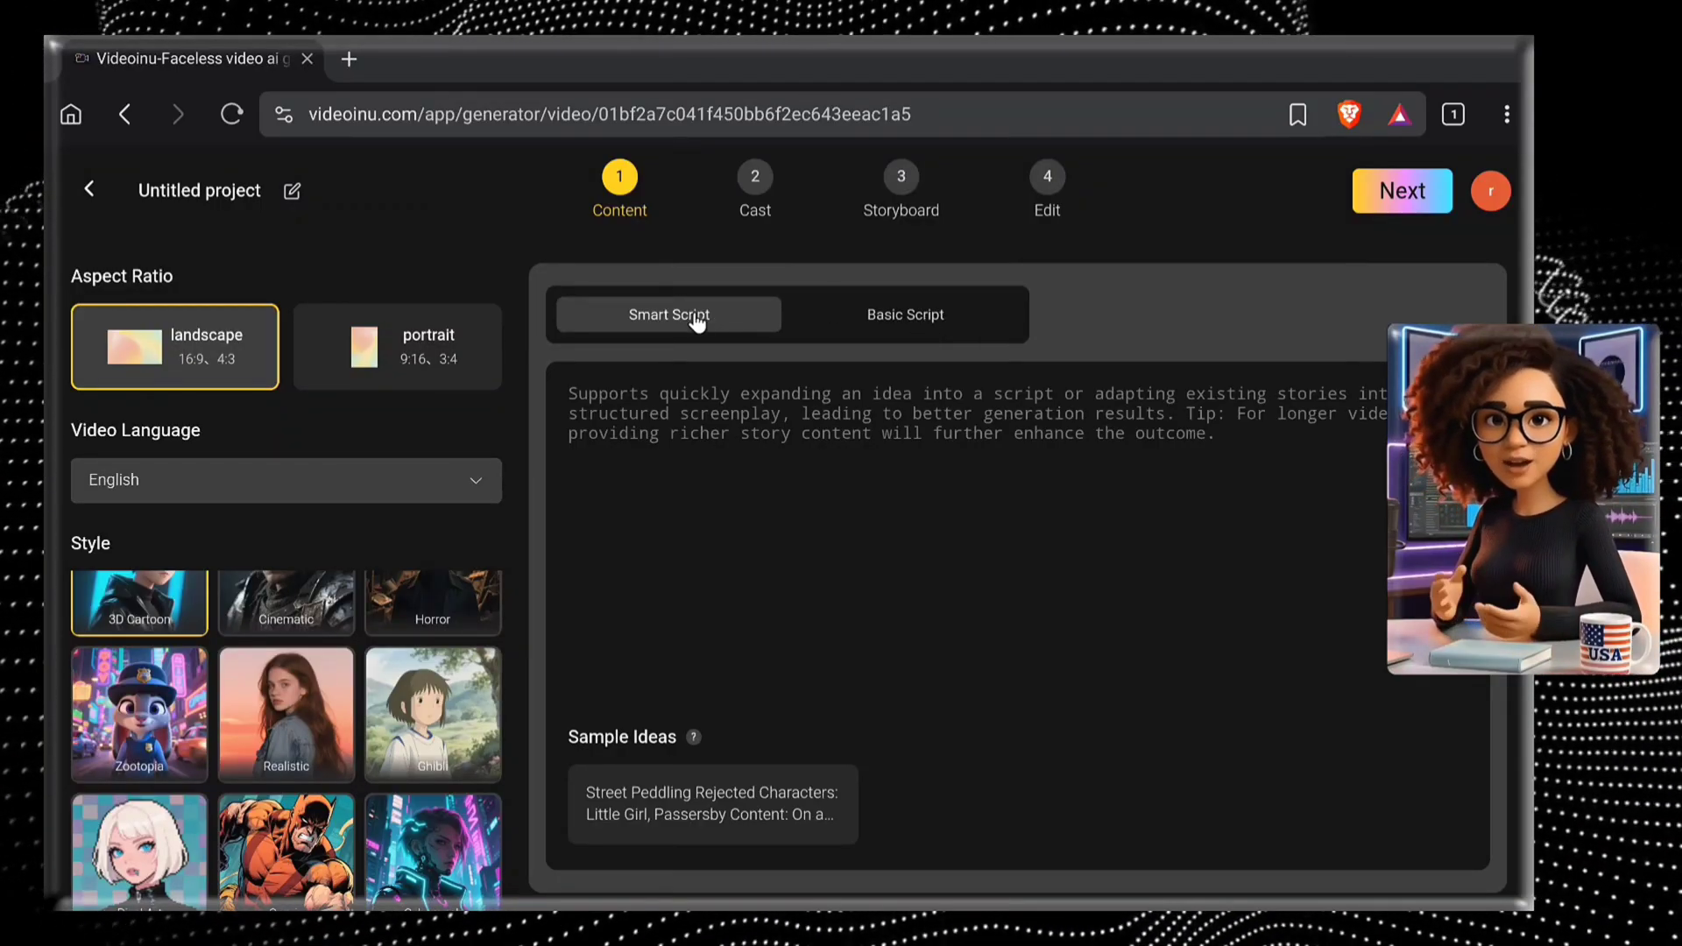
Step: Paste the Lion and the Mouse fable (689 characters) into the Smart Script box
{"action": "right_click", "coordinate": [655, 386]}
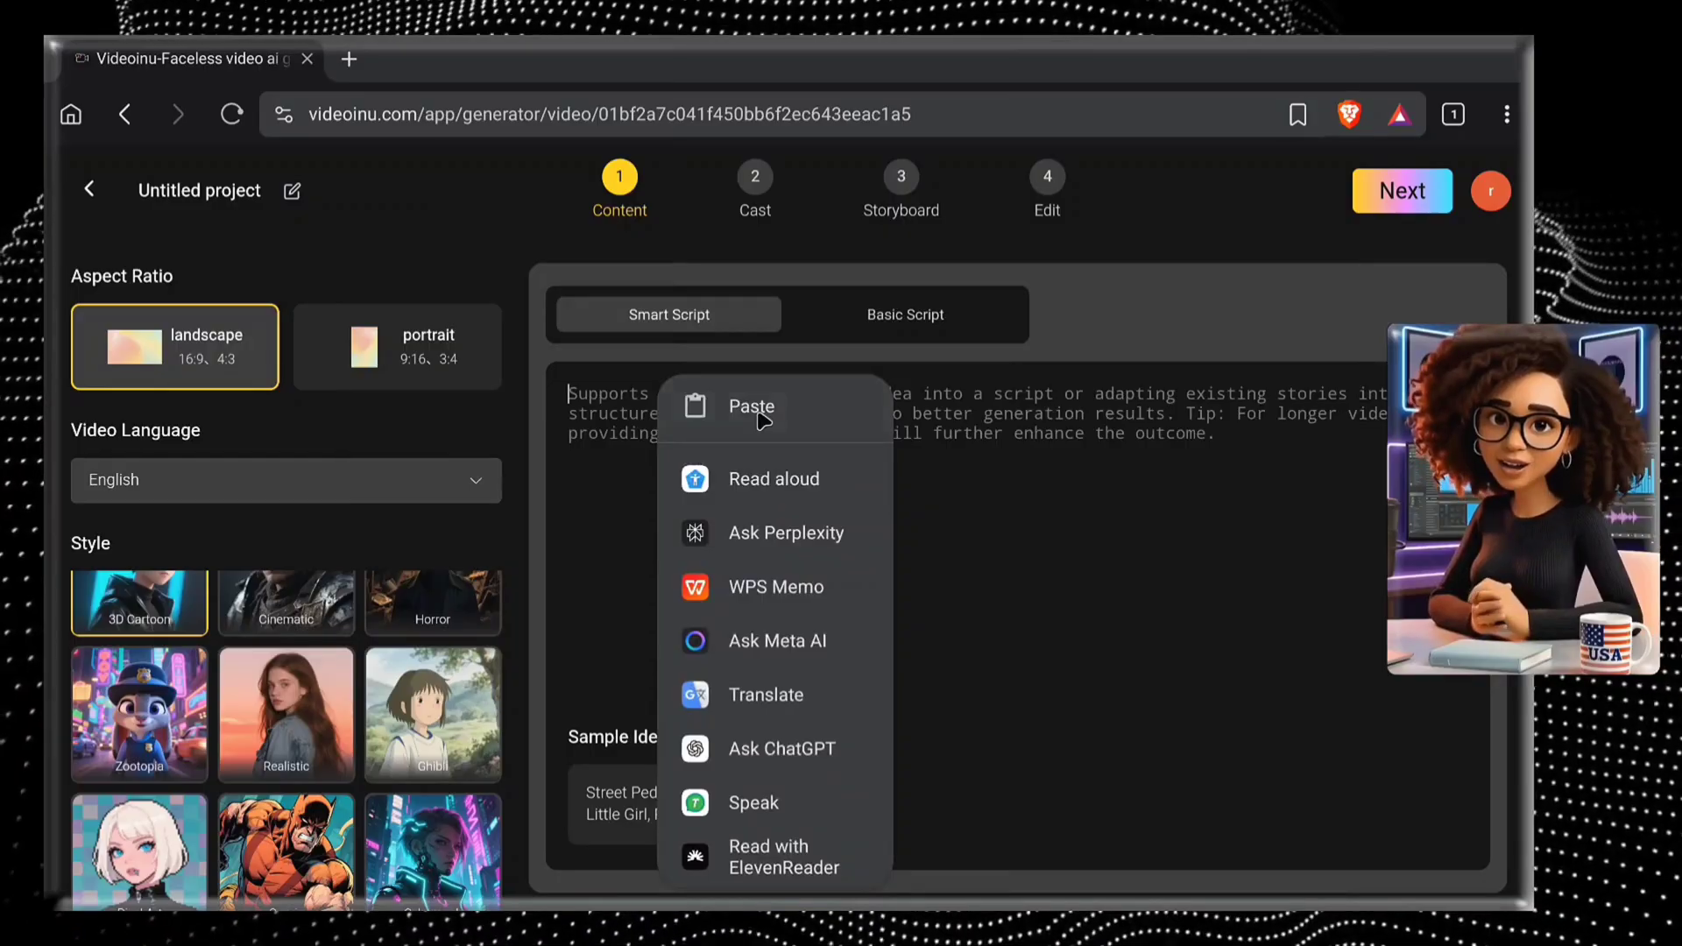
{"action": "left_click", "coordinate": [743, 408]}
{"action": "scroll", "coordinate": [954, 616], "scroll_direction": "down", "scroll_amount": 1}
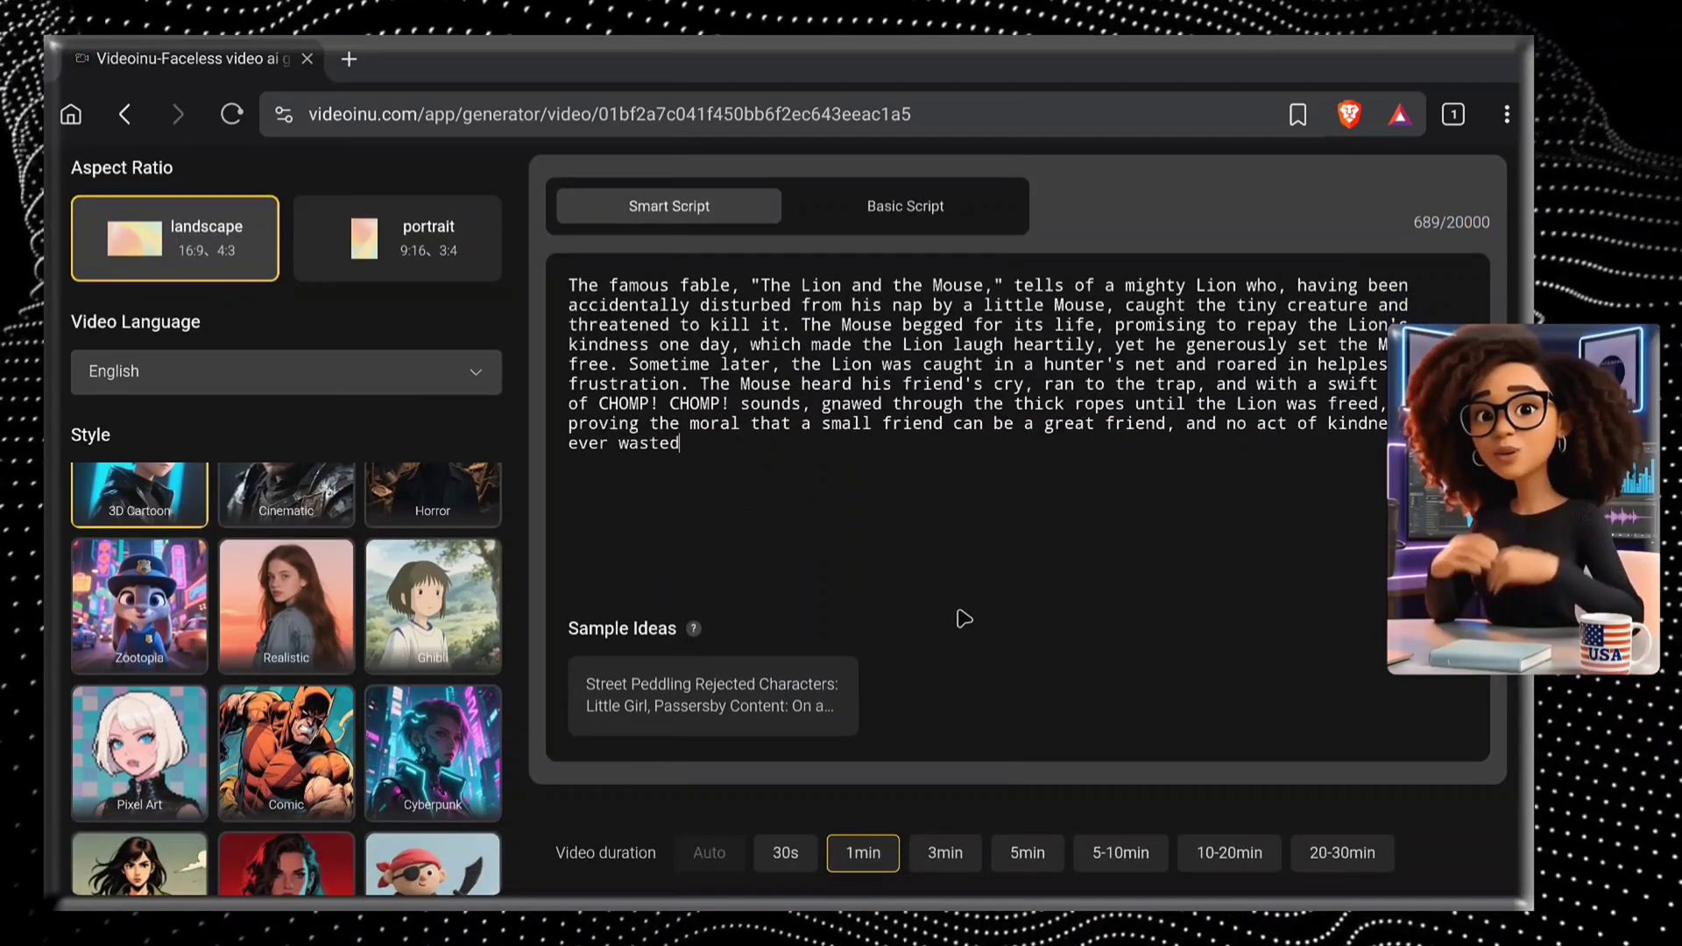
{"action": "scroll", "coordinate": [954, 613], "scroll_direction": "up", "scroll_amount": 1}
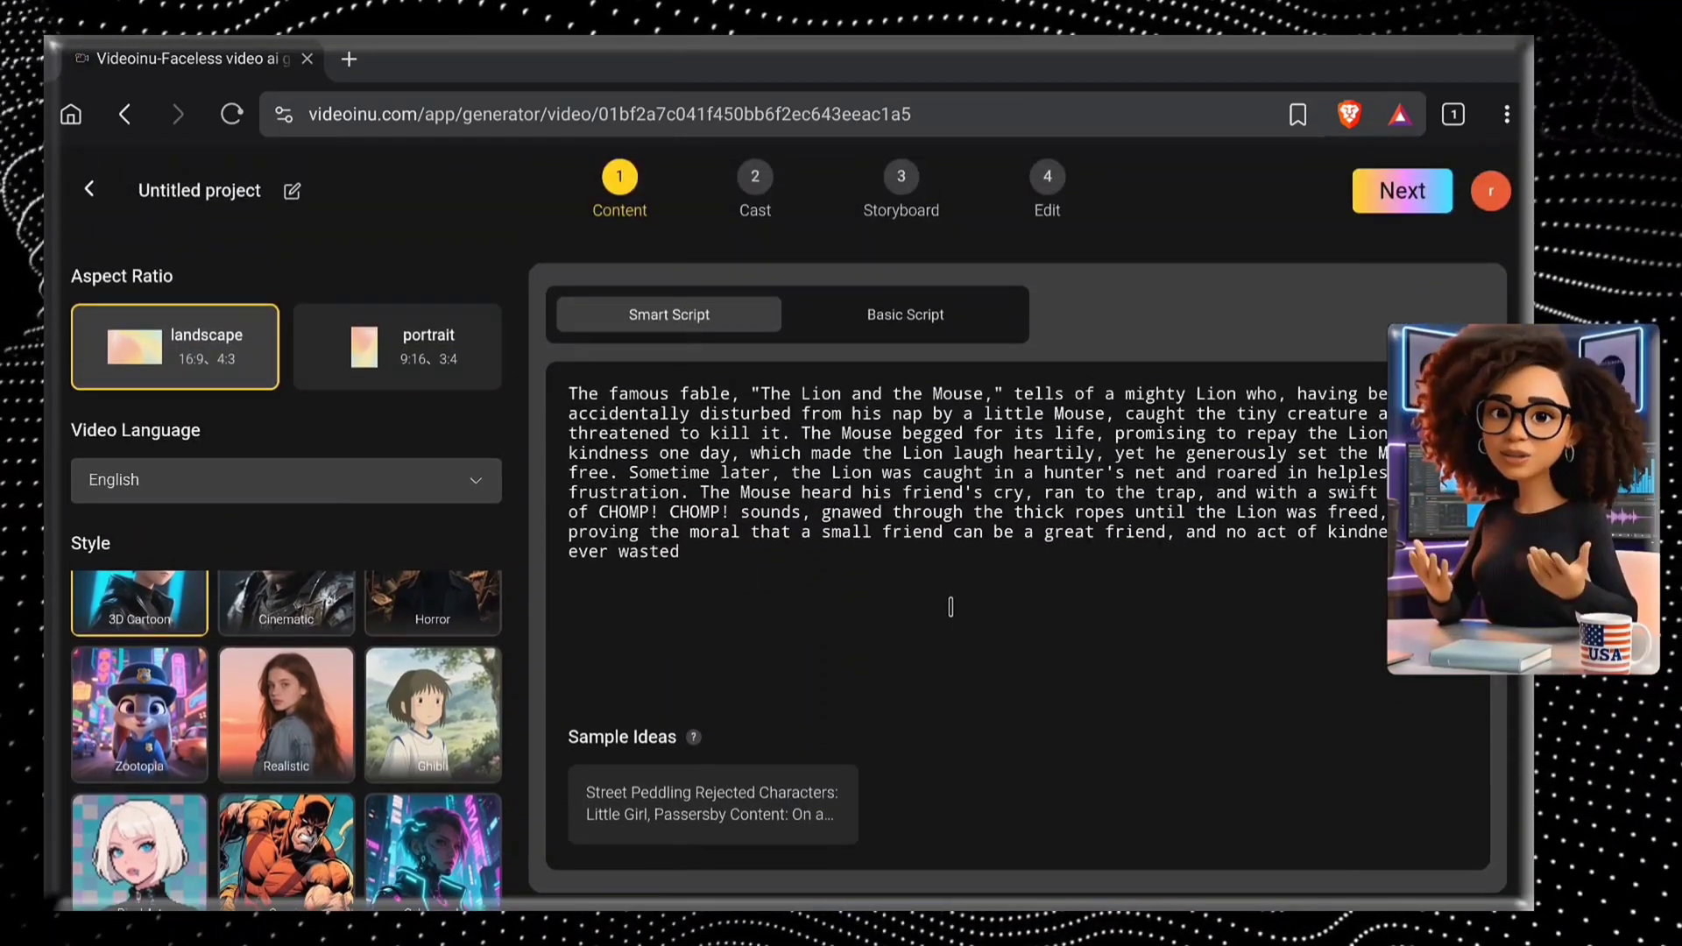
Step: Generate the 12-shot scene script (about 1:03) from the fable
{"action": "left_click", "coordinate": [1399, 201]}
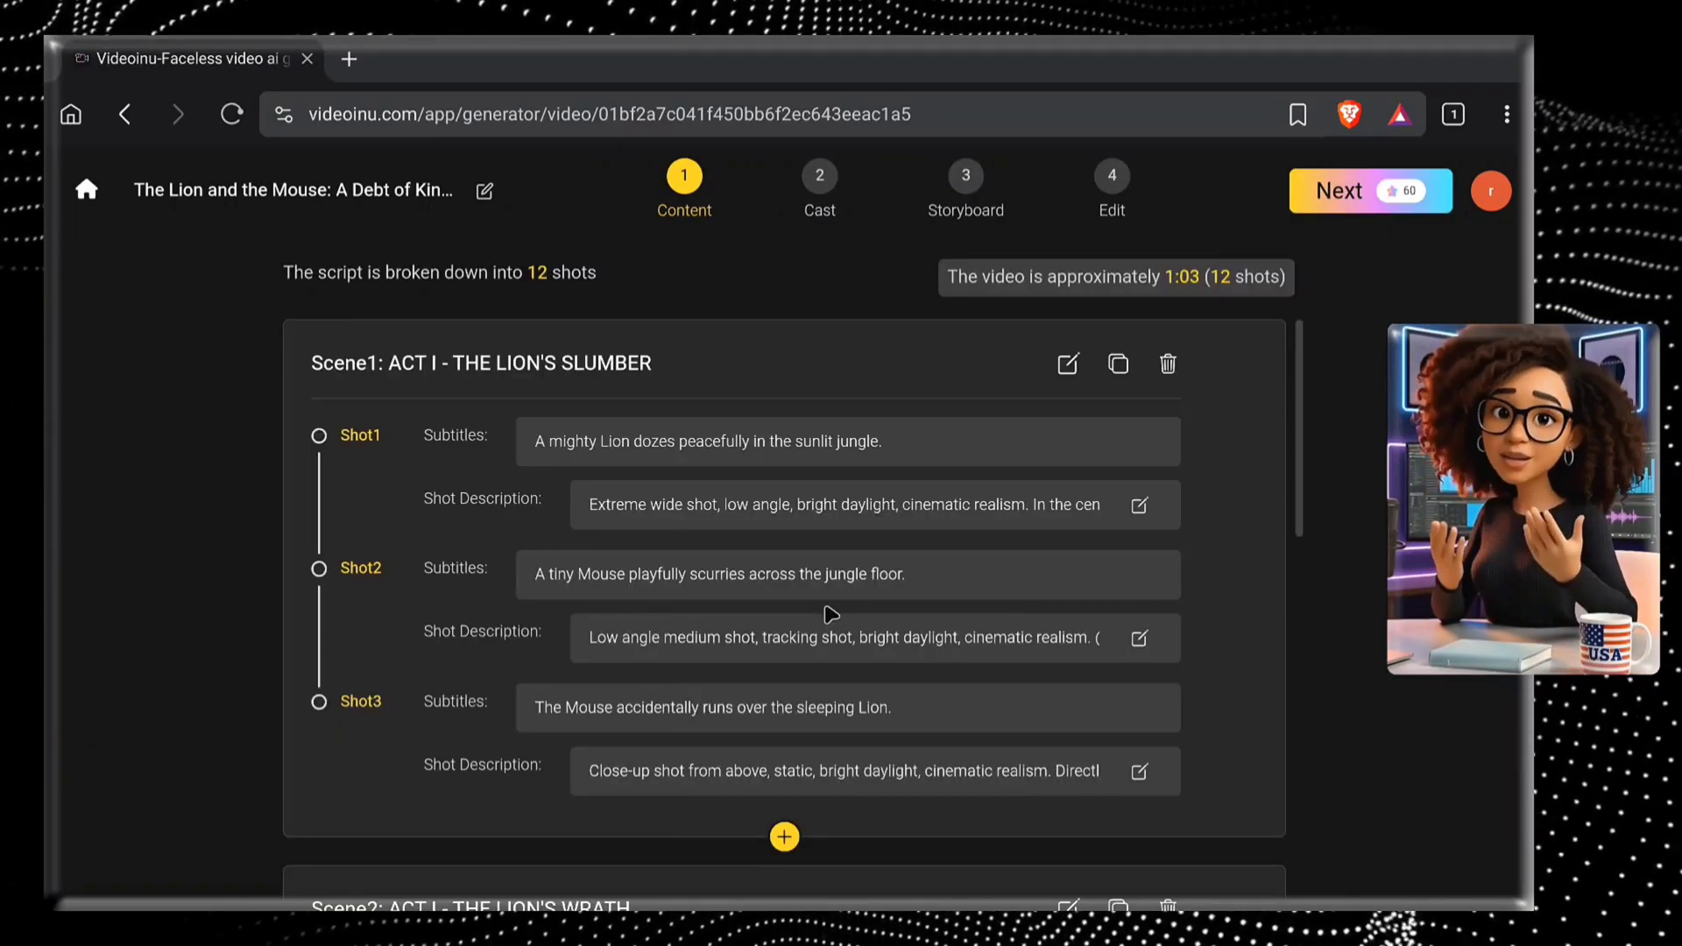
{"action": "scroll", "coordinate": [827, 624], "scroll_direction": "down", "scroll_amount": 15}
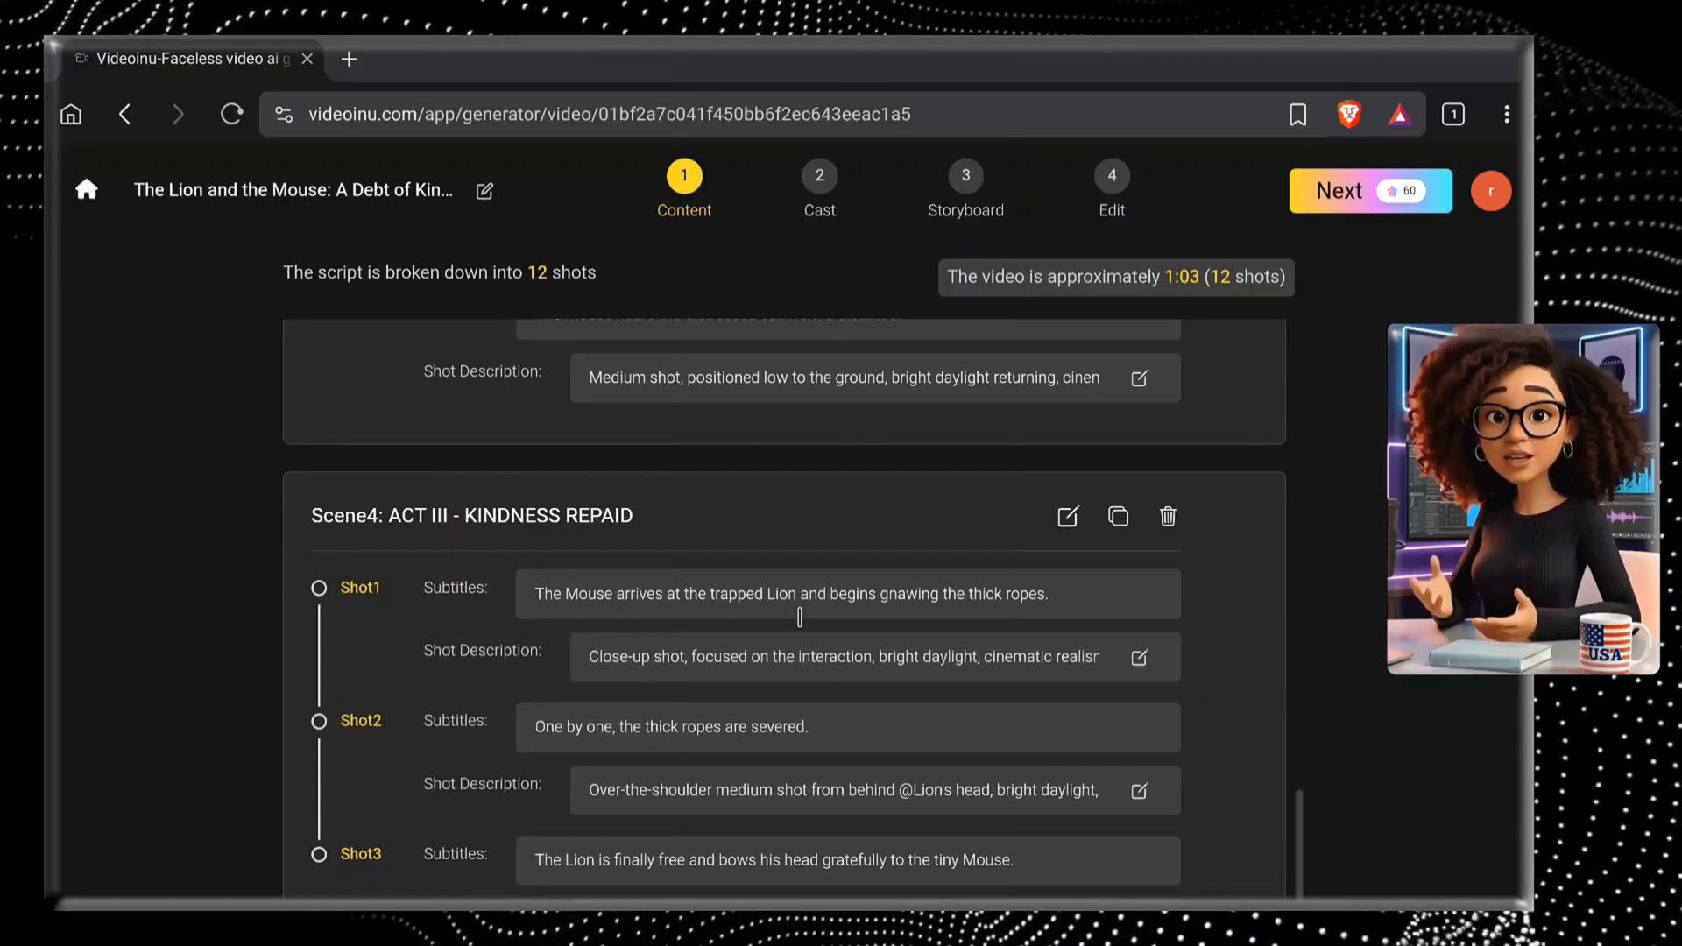
{"action": "scroll", "coordinate": [799, 618], "scroll_direction": "up", "scroll_amount": 15}
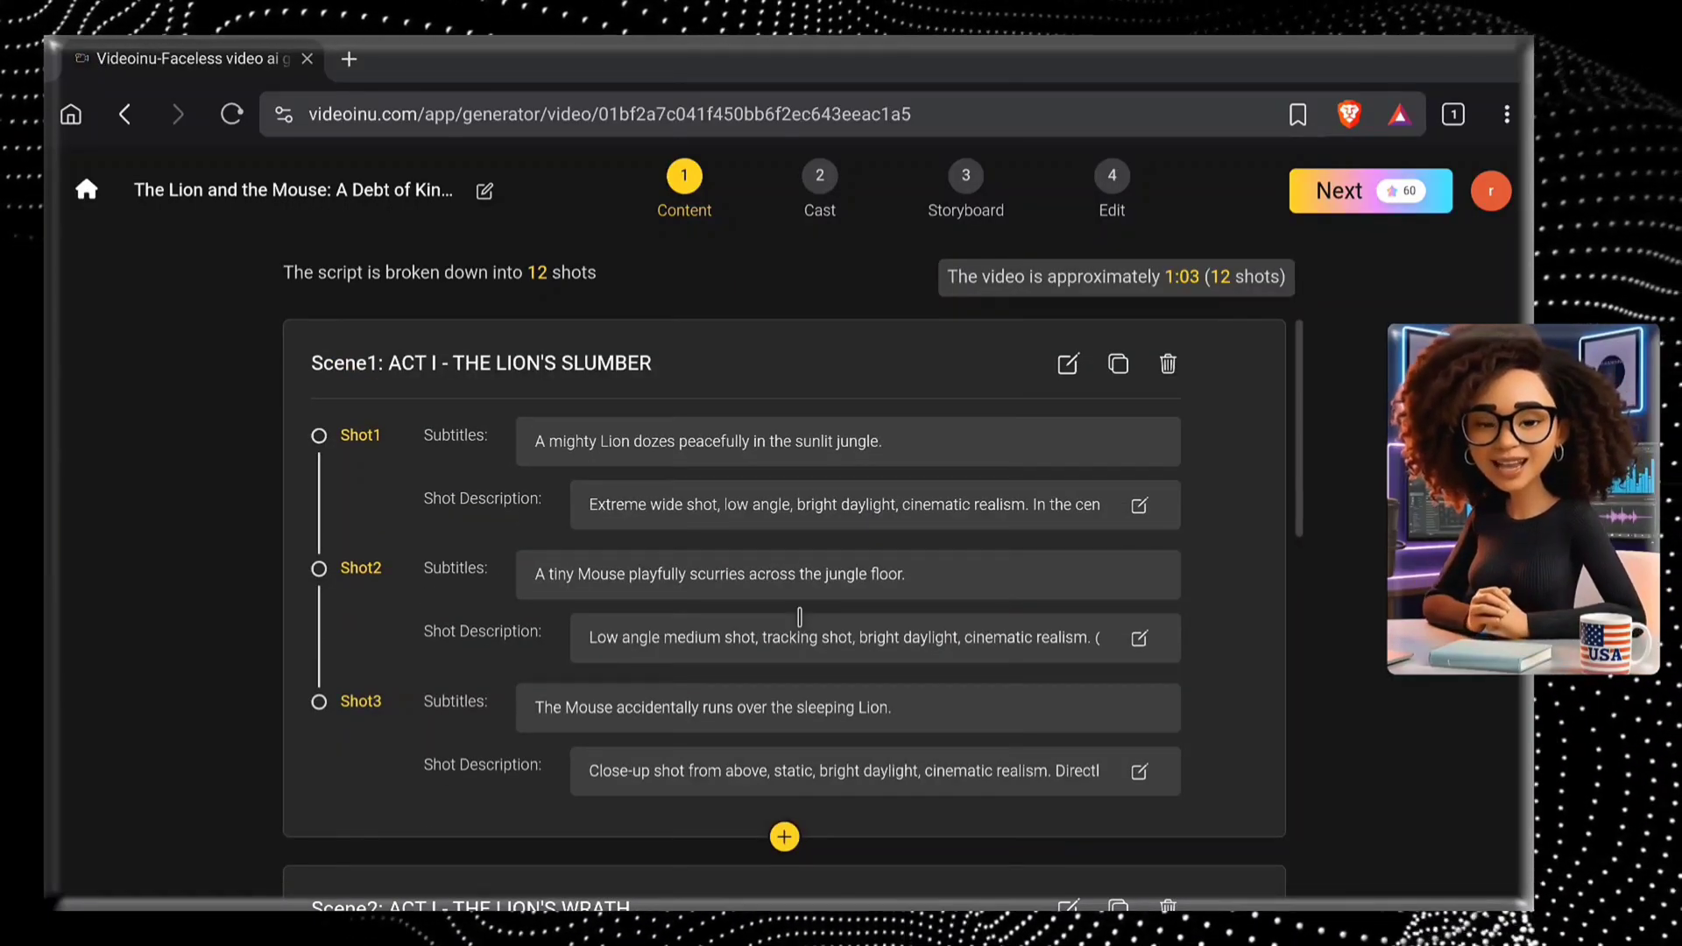
Step: Edit Shot1's subtitle, then advance to the Cast step with Lion and Mouse detected
{"action": "left_click", "coordinate": [916, 445]}
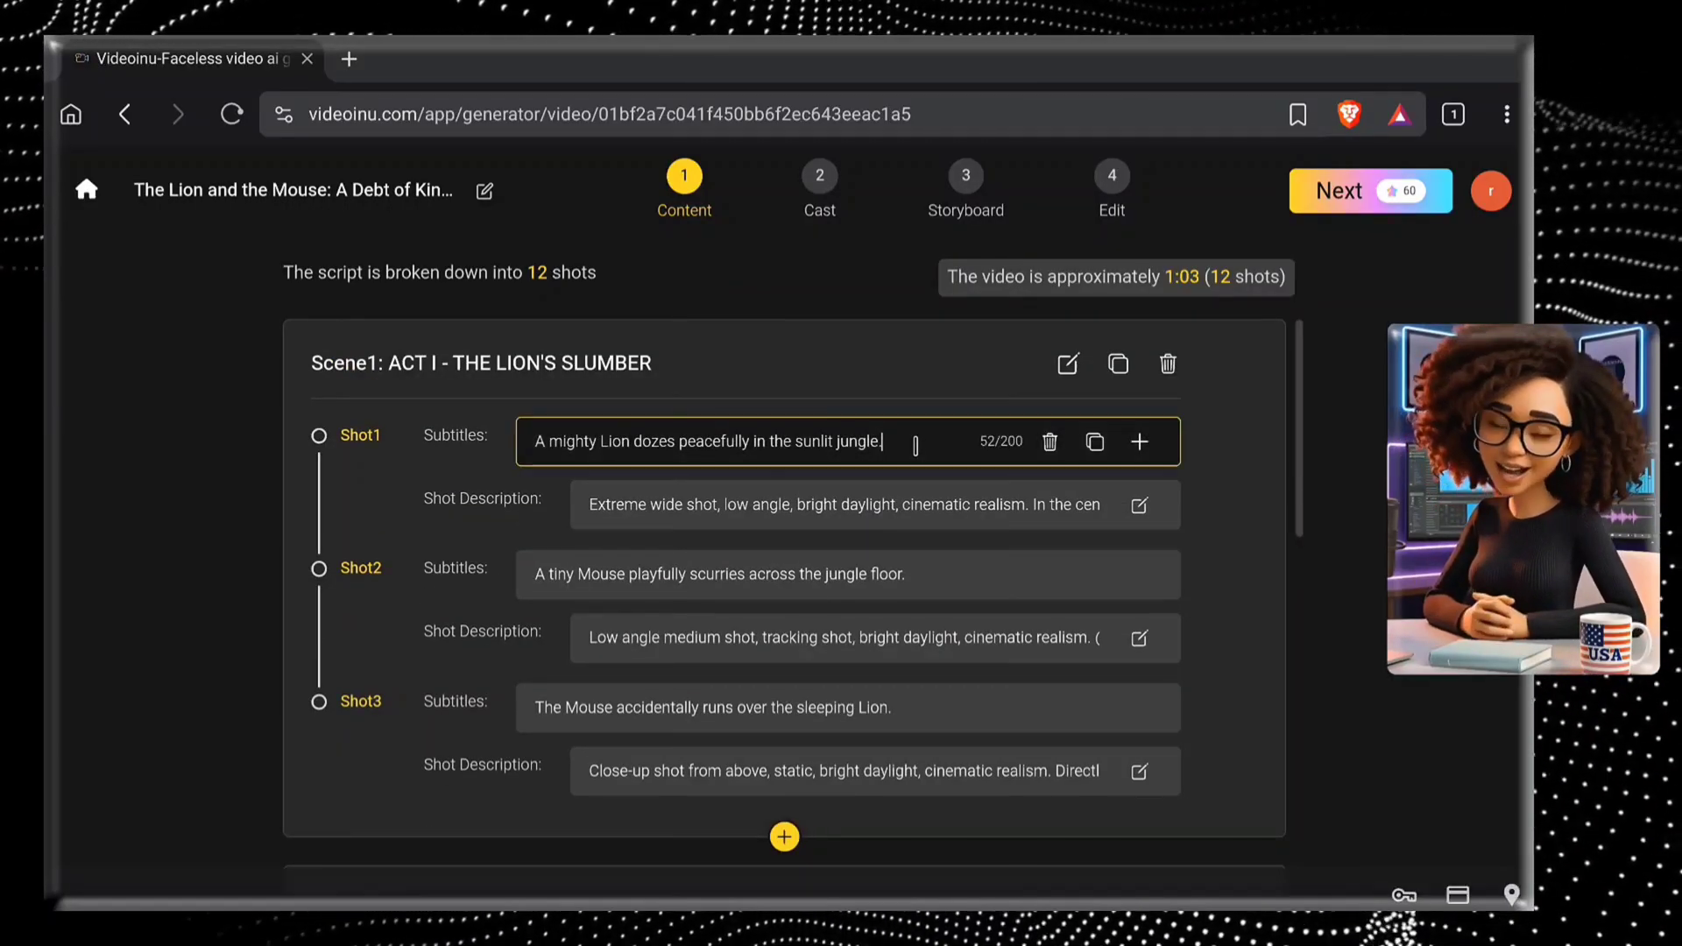
{"action": "scroll", "coordinate": [906, 491], "scroll_direction": "down", "scroll_amount": 3}
{"action": "scroll", "coordinate": [902, 504], "scroll_direction": "up", "scroll_amount": 3}
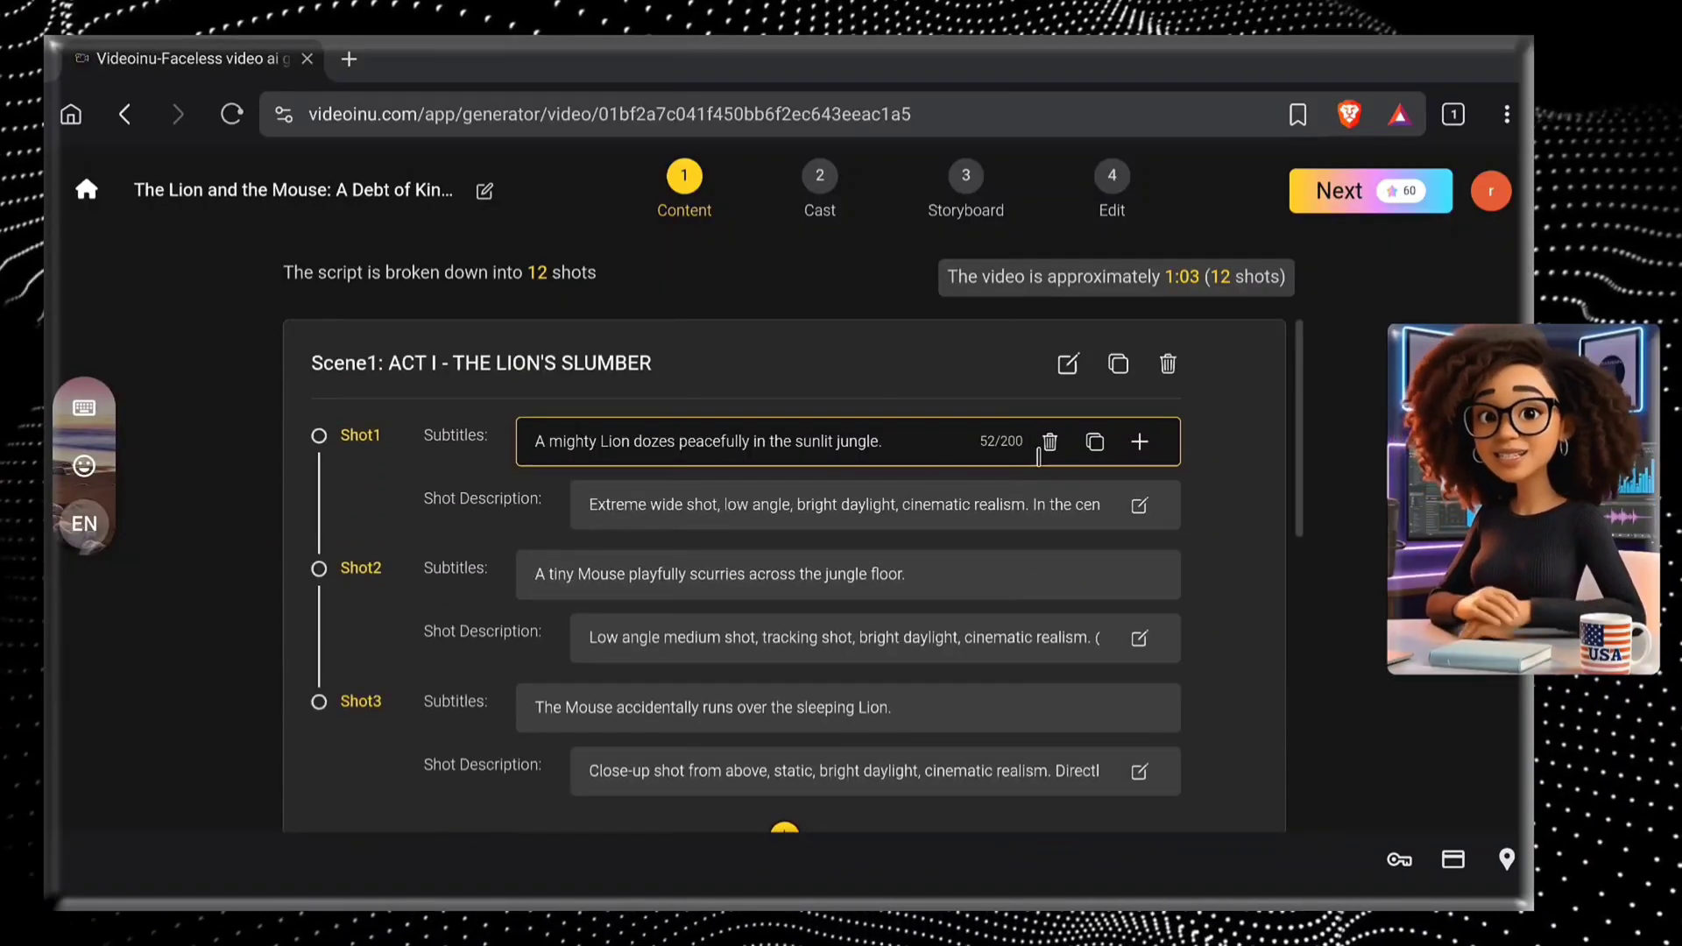
{"action": "scroll", "coordinate": [797, 619], "scroll_direction": "down", "scroll_amount": 20}
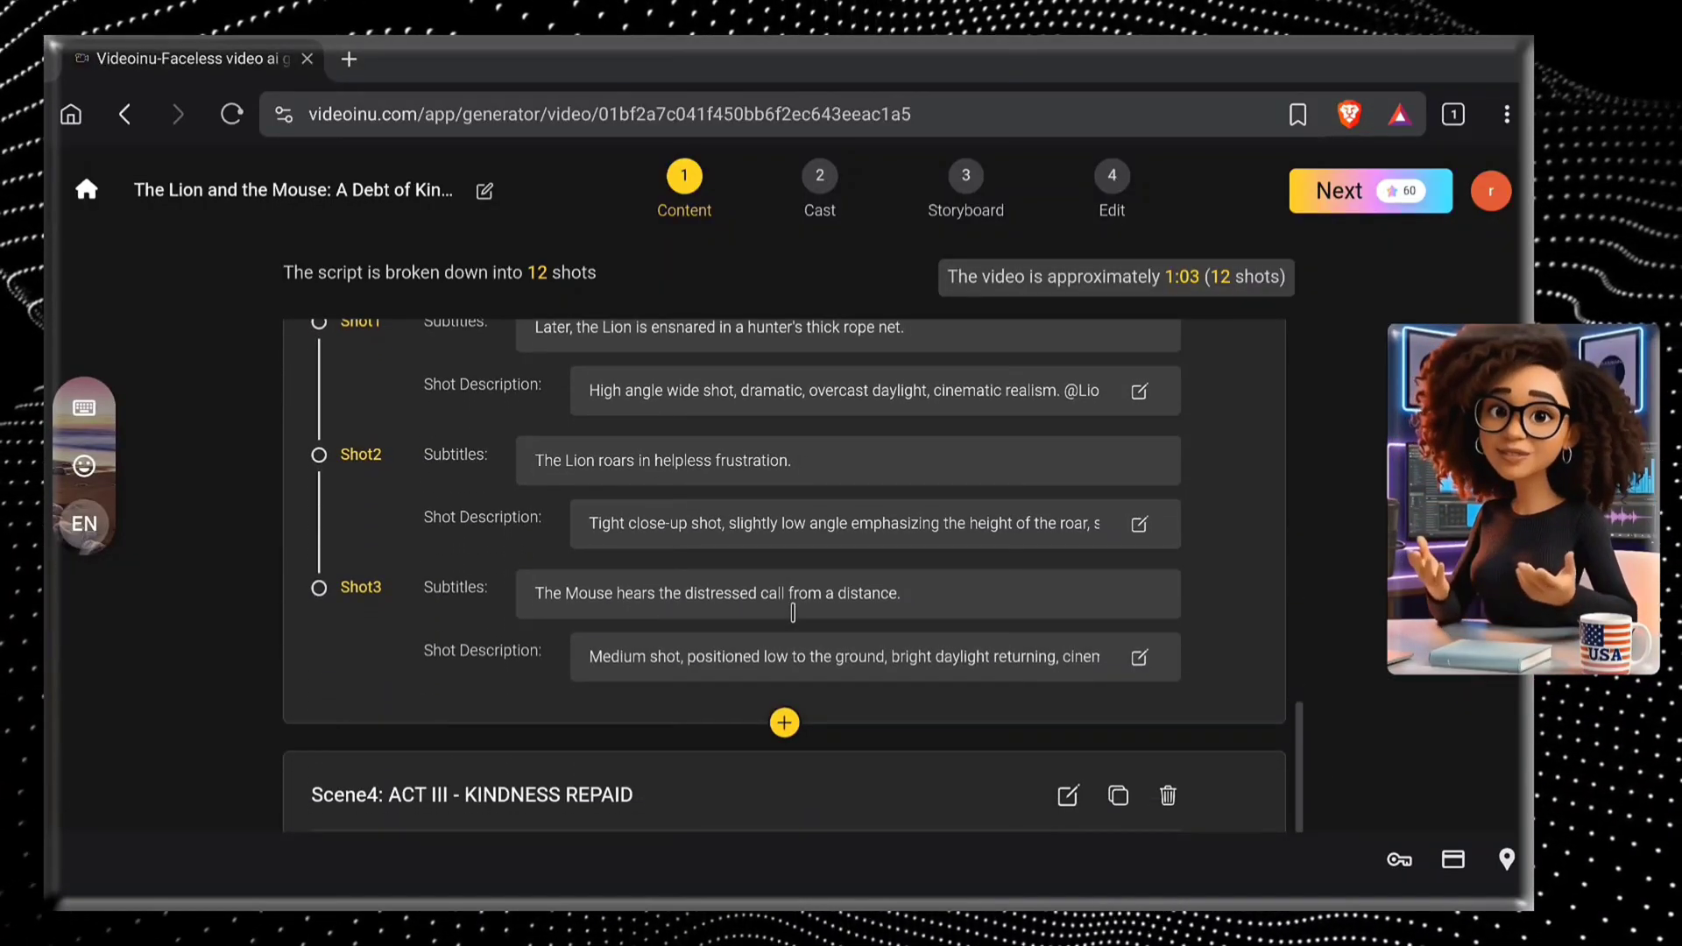
{"action": "scroll", "coordinate": [797, 619], "scroll_direction": "up", "scroll_amount": 8}
{"action": "scroll", "coordinate": [797, 620], "scroll_direction": "up", "scroll_amount": 8}
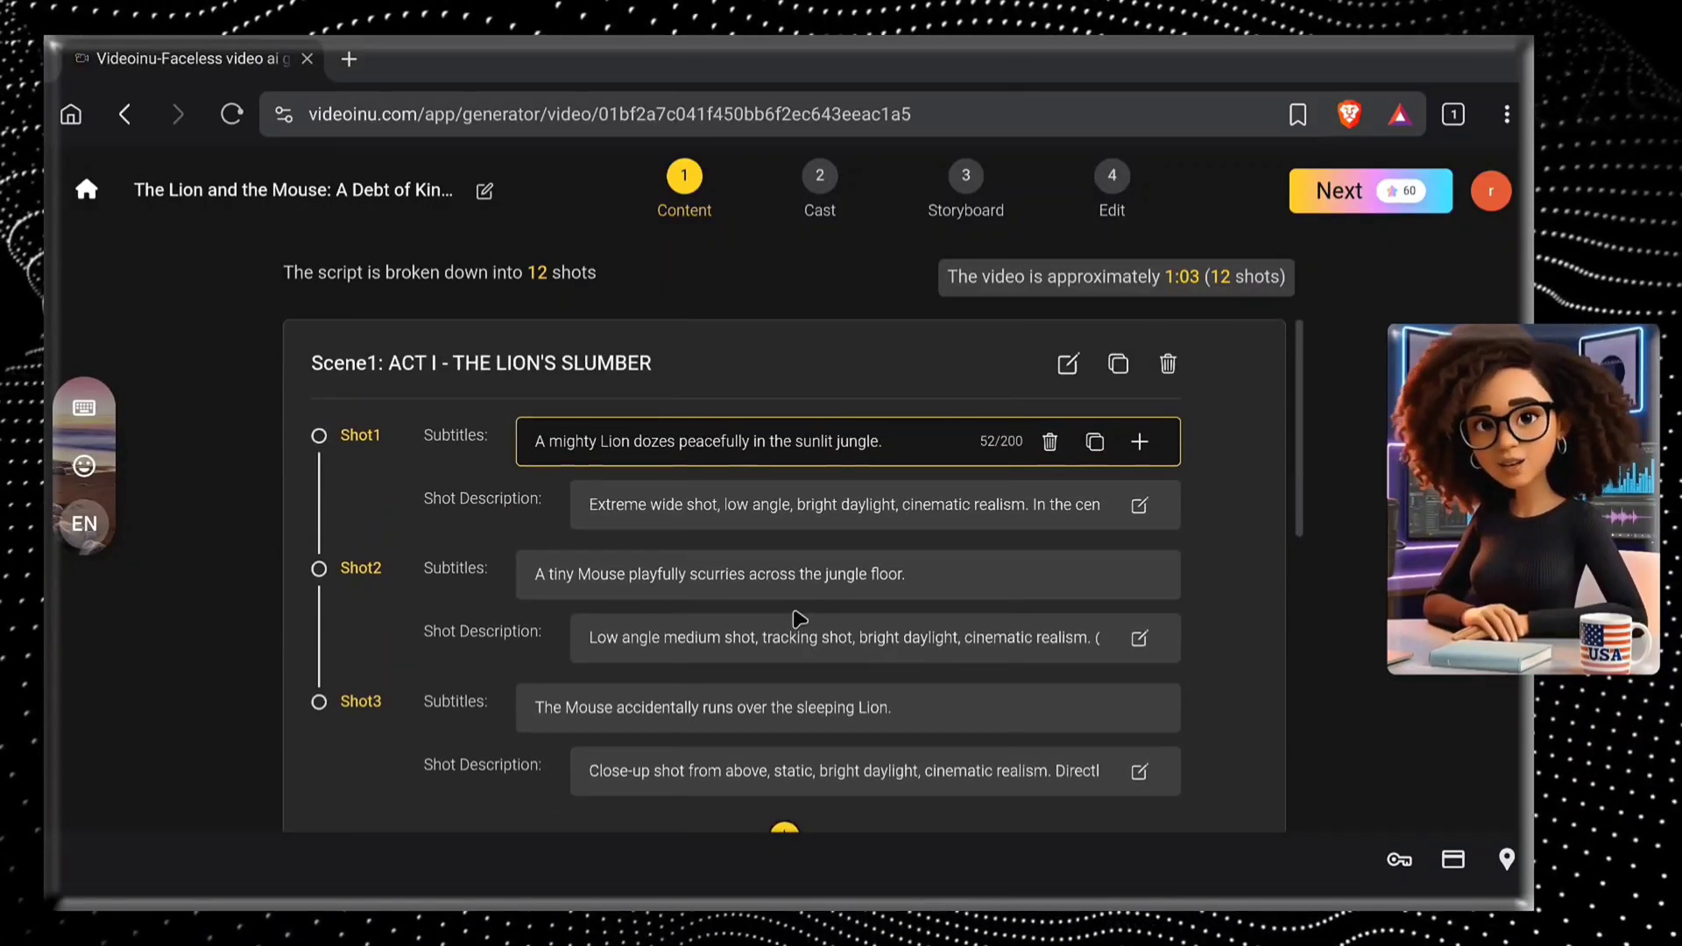
{"action": "left_click", "coordinate": [1197, 537]}
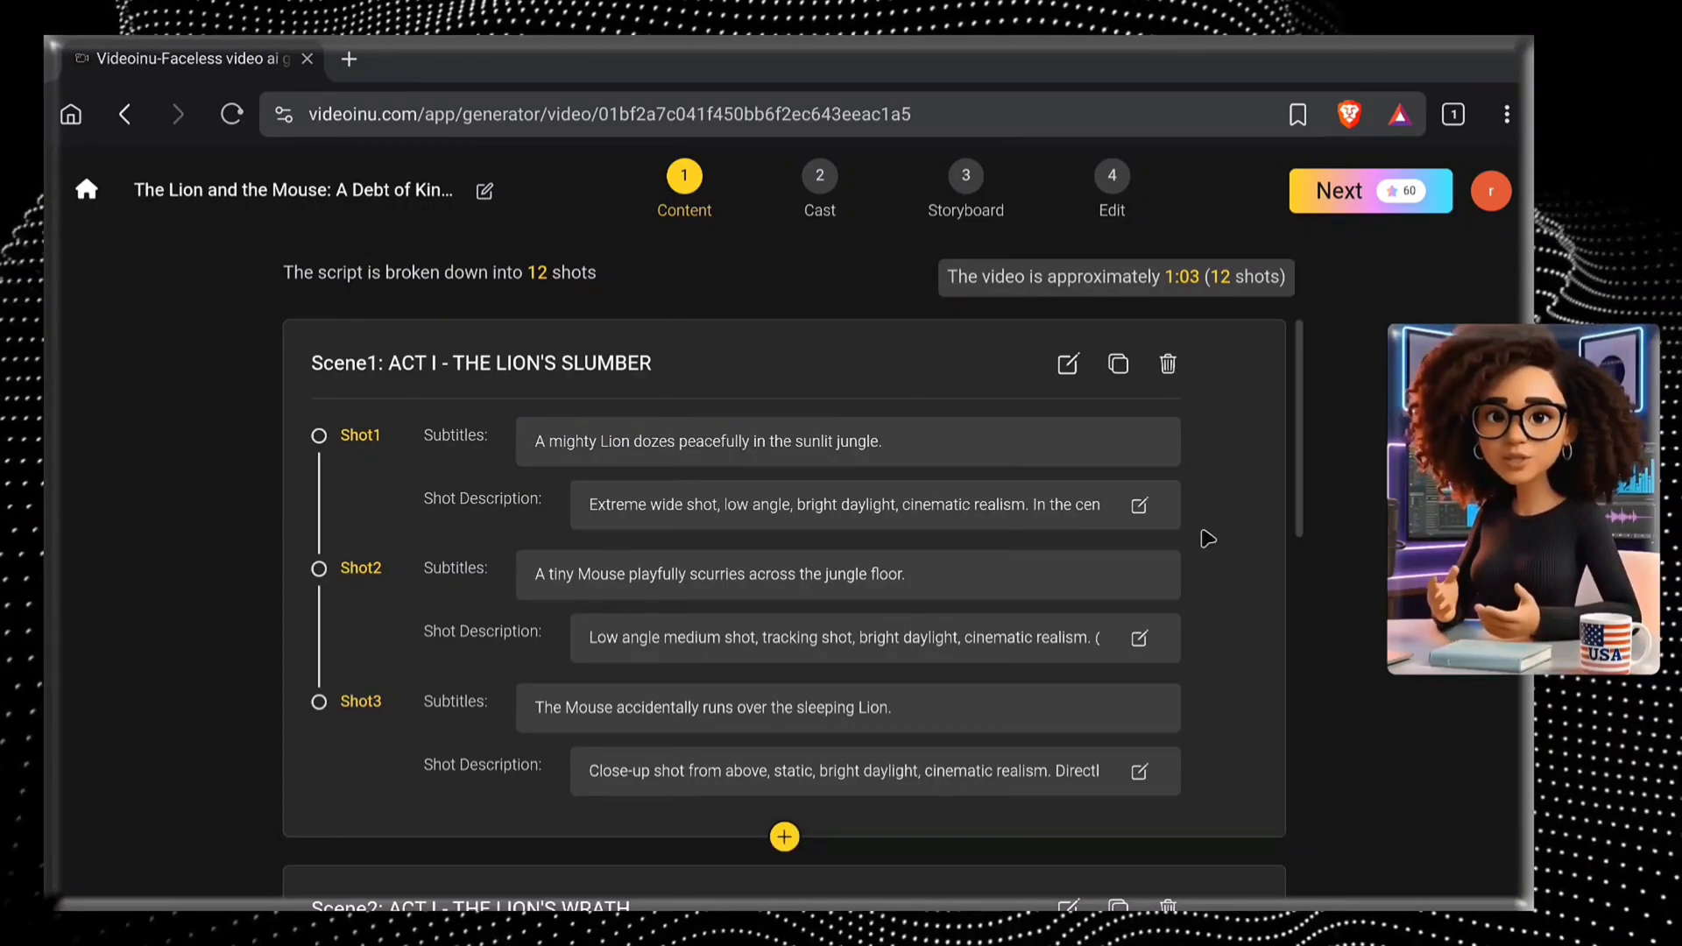
{"action": "left_click", "coordinate": [1340, 191]}
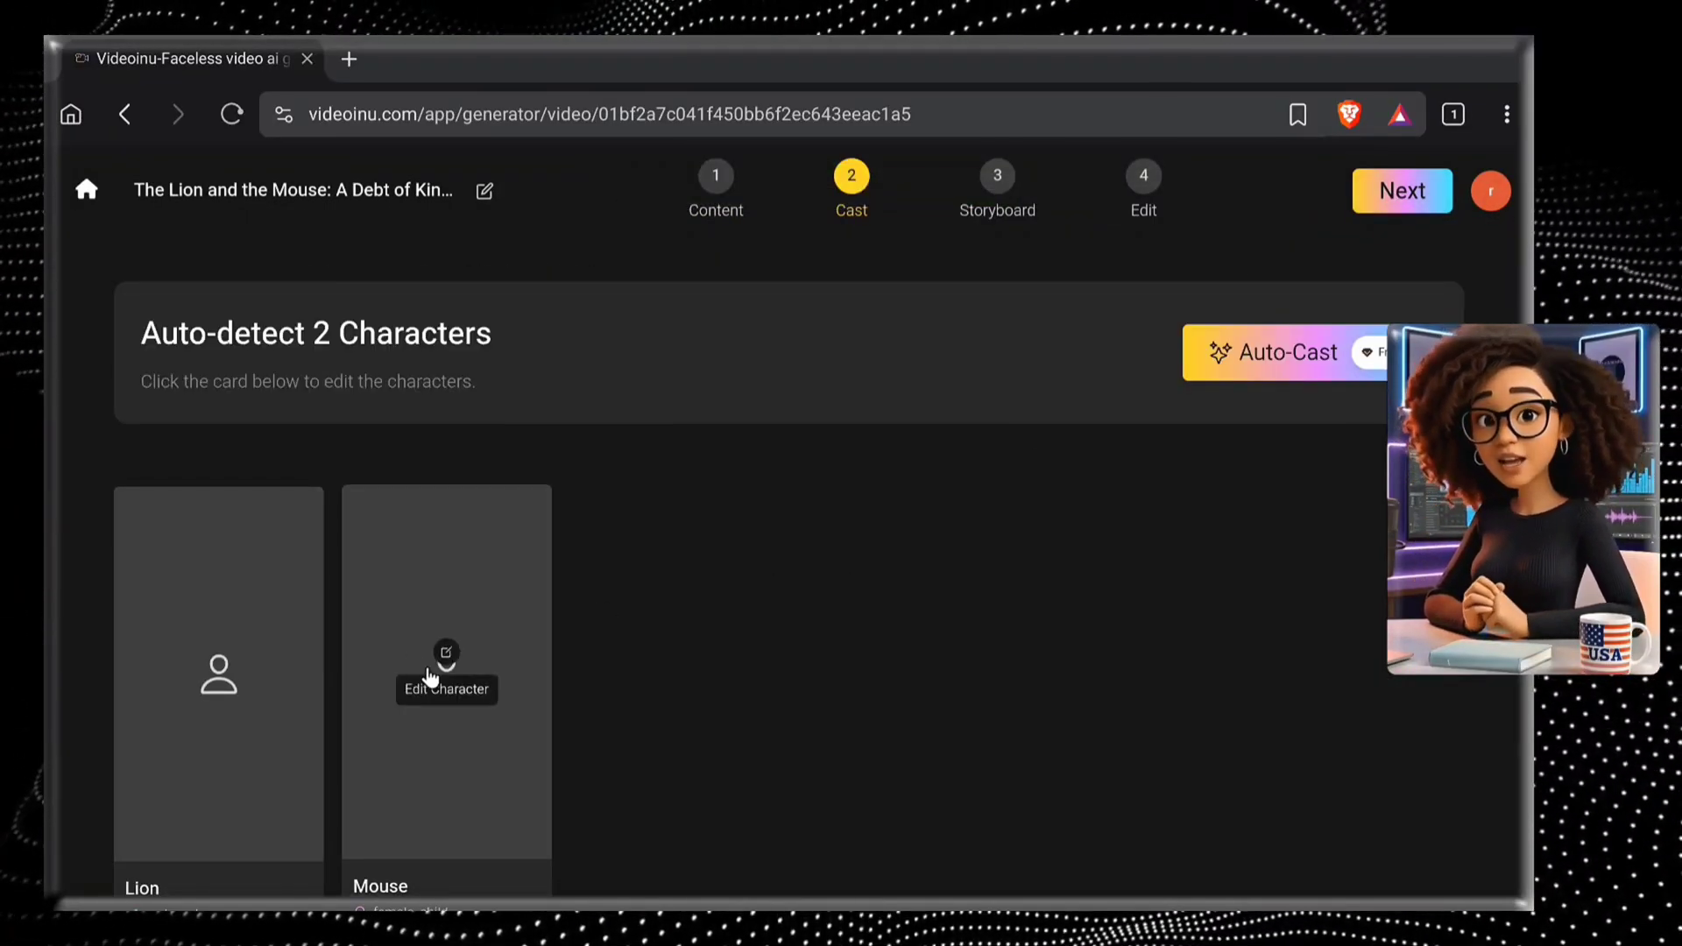
Step: Auto-generate images for the Lion and Mouse characters and open Mouse for editing
{"action": "left_click", "coordinate": [1254, 367]}
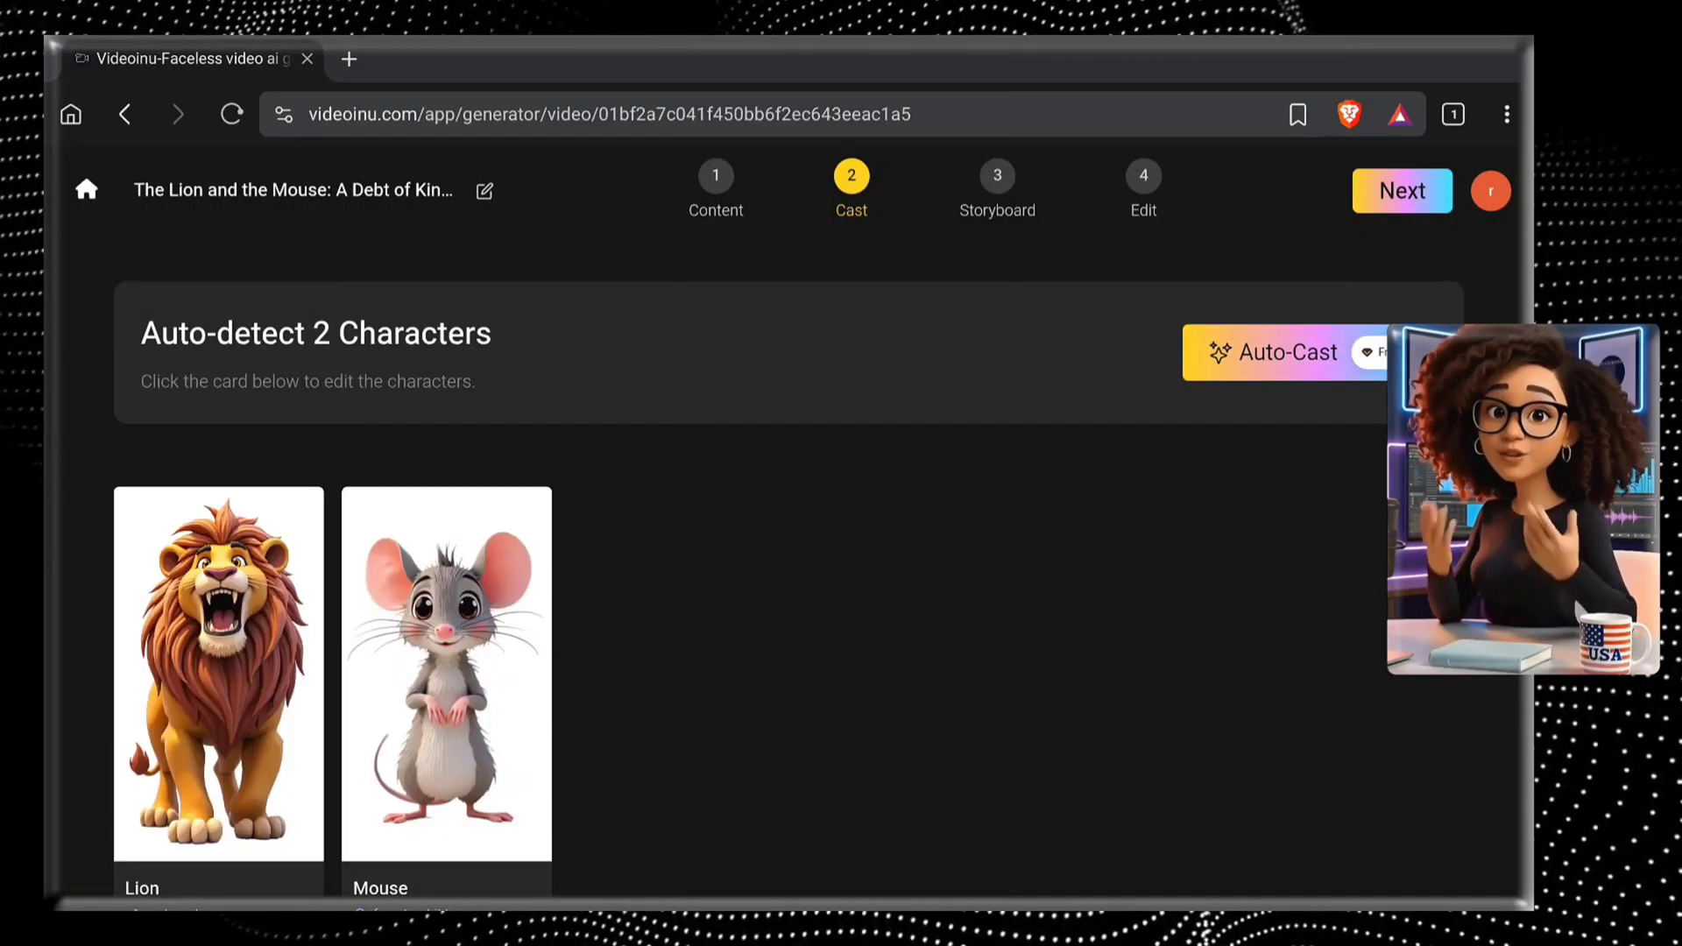
{"action": "scroll", "coordinate": [413, 732], "scroll_direction": "down", "scroll_amount": 2}
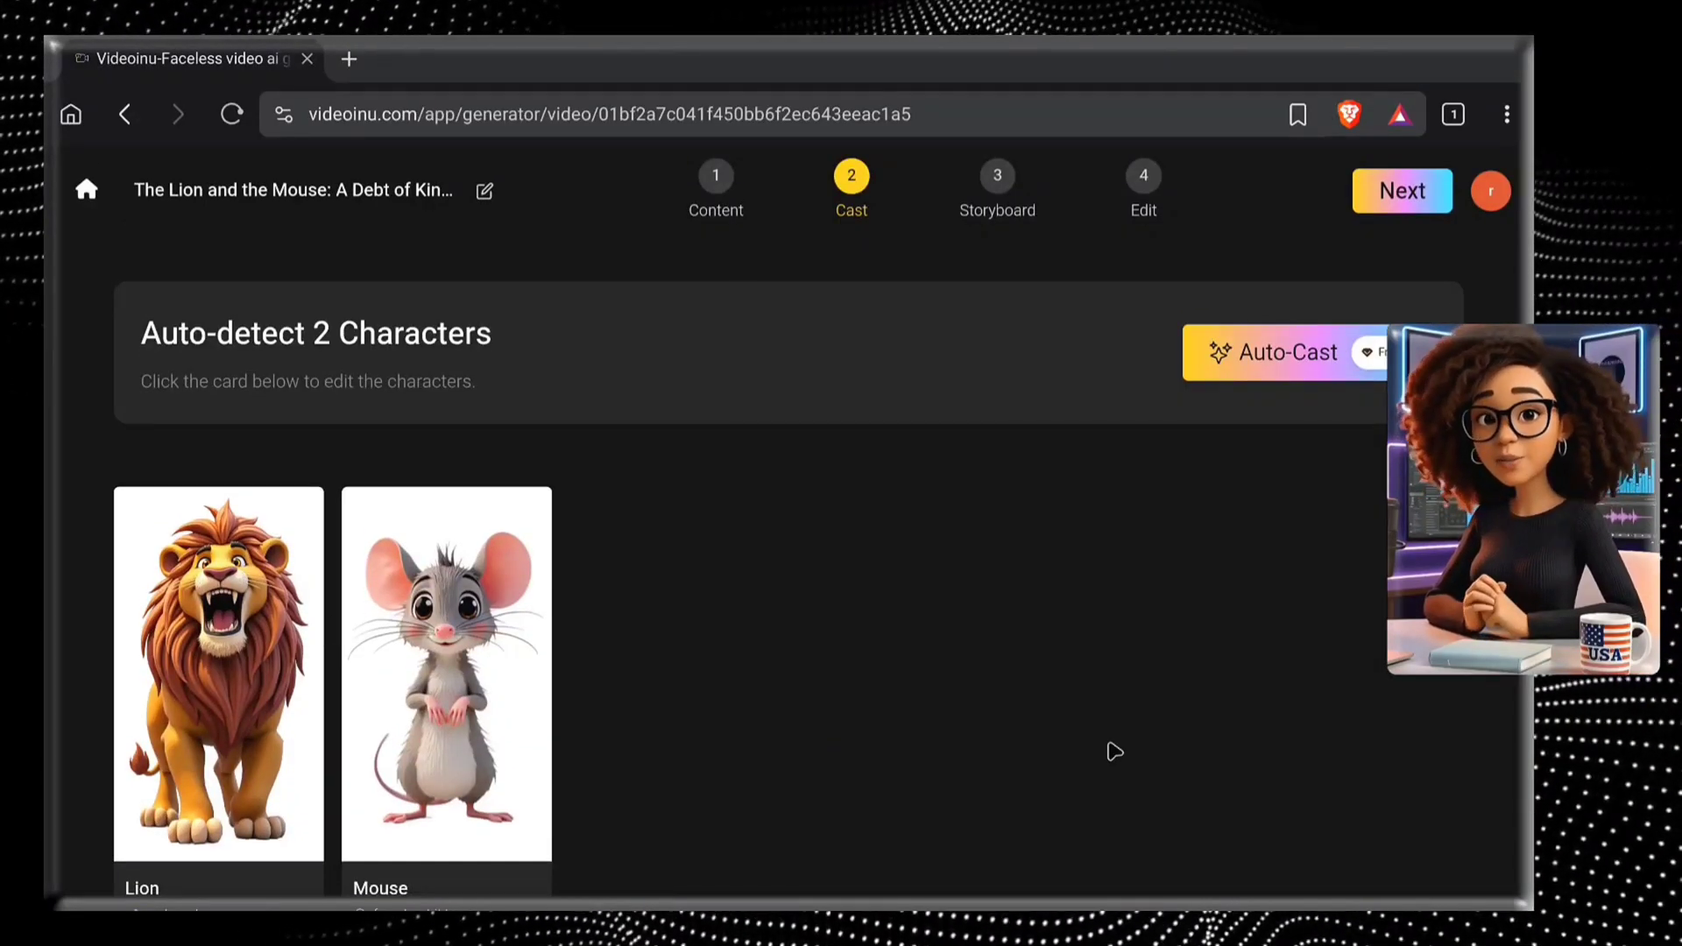
{"action": "left_click", "coordinate": [442, 675]}
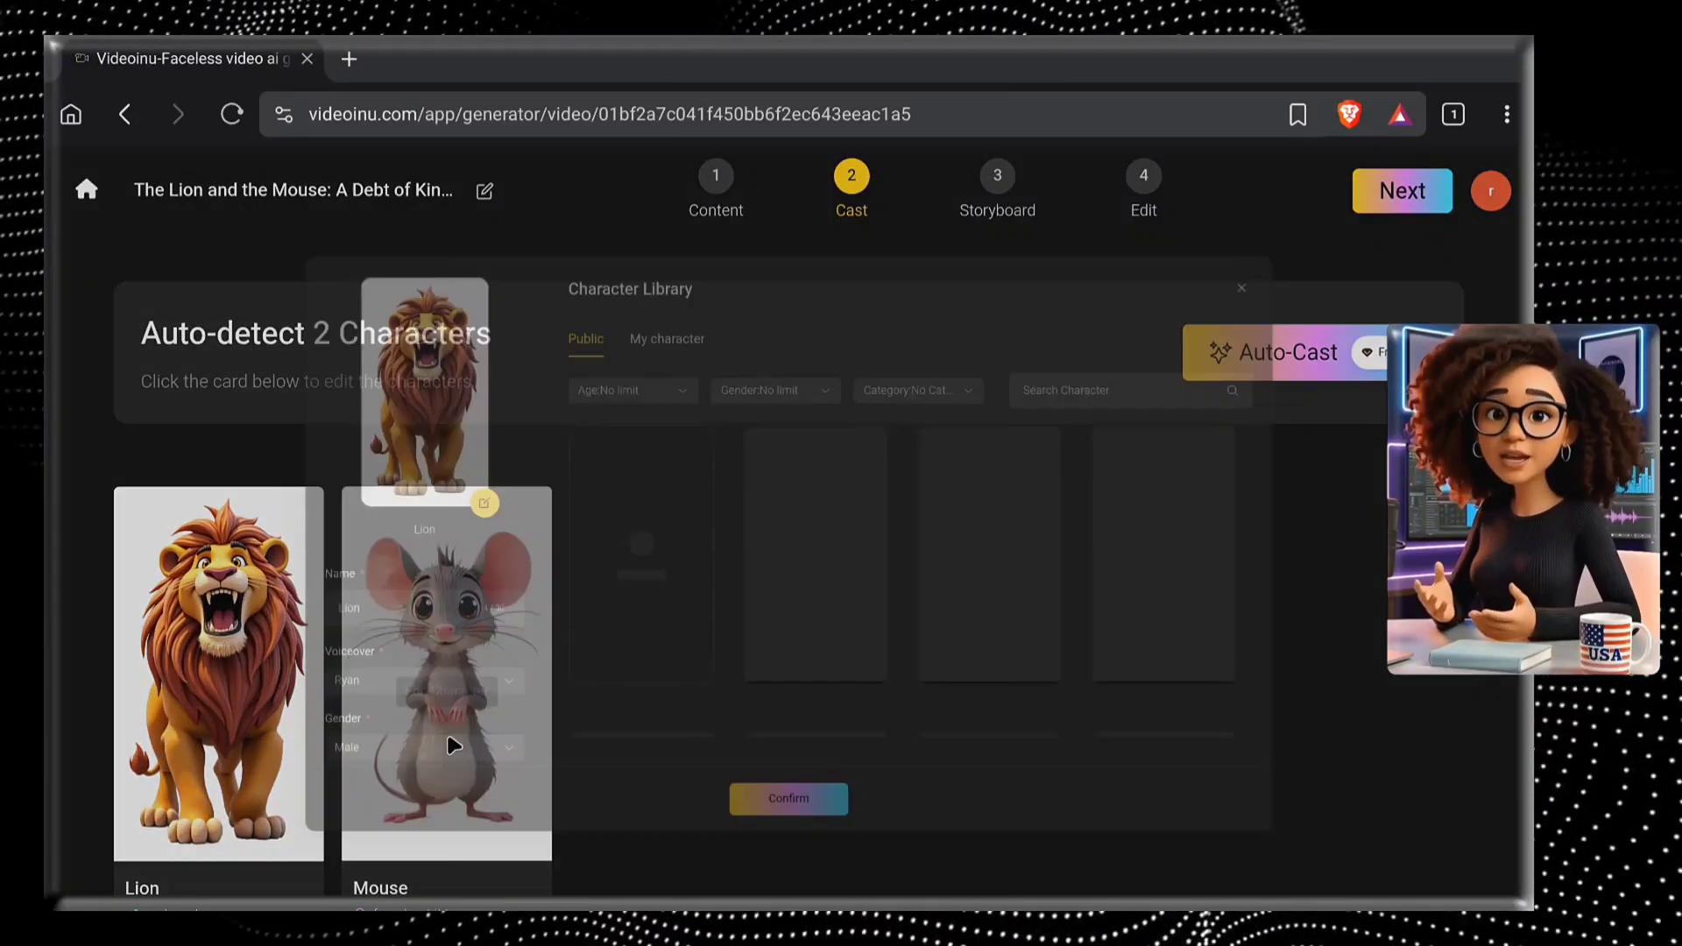
Step: Dismiss the Create Character dialog and save the cast to begin generating 12 storyboards
{"action": "left_click", "coordinate": [604, 672]}
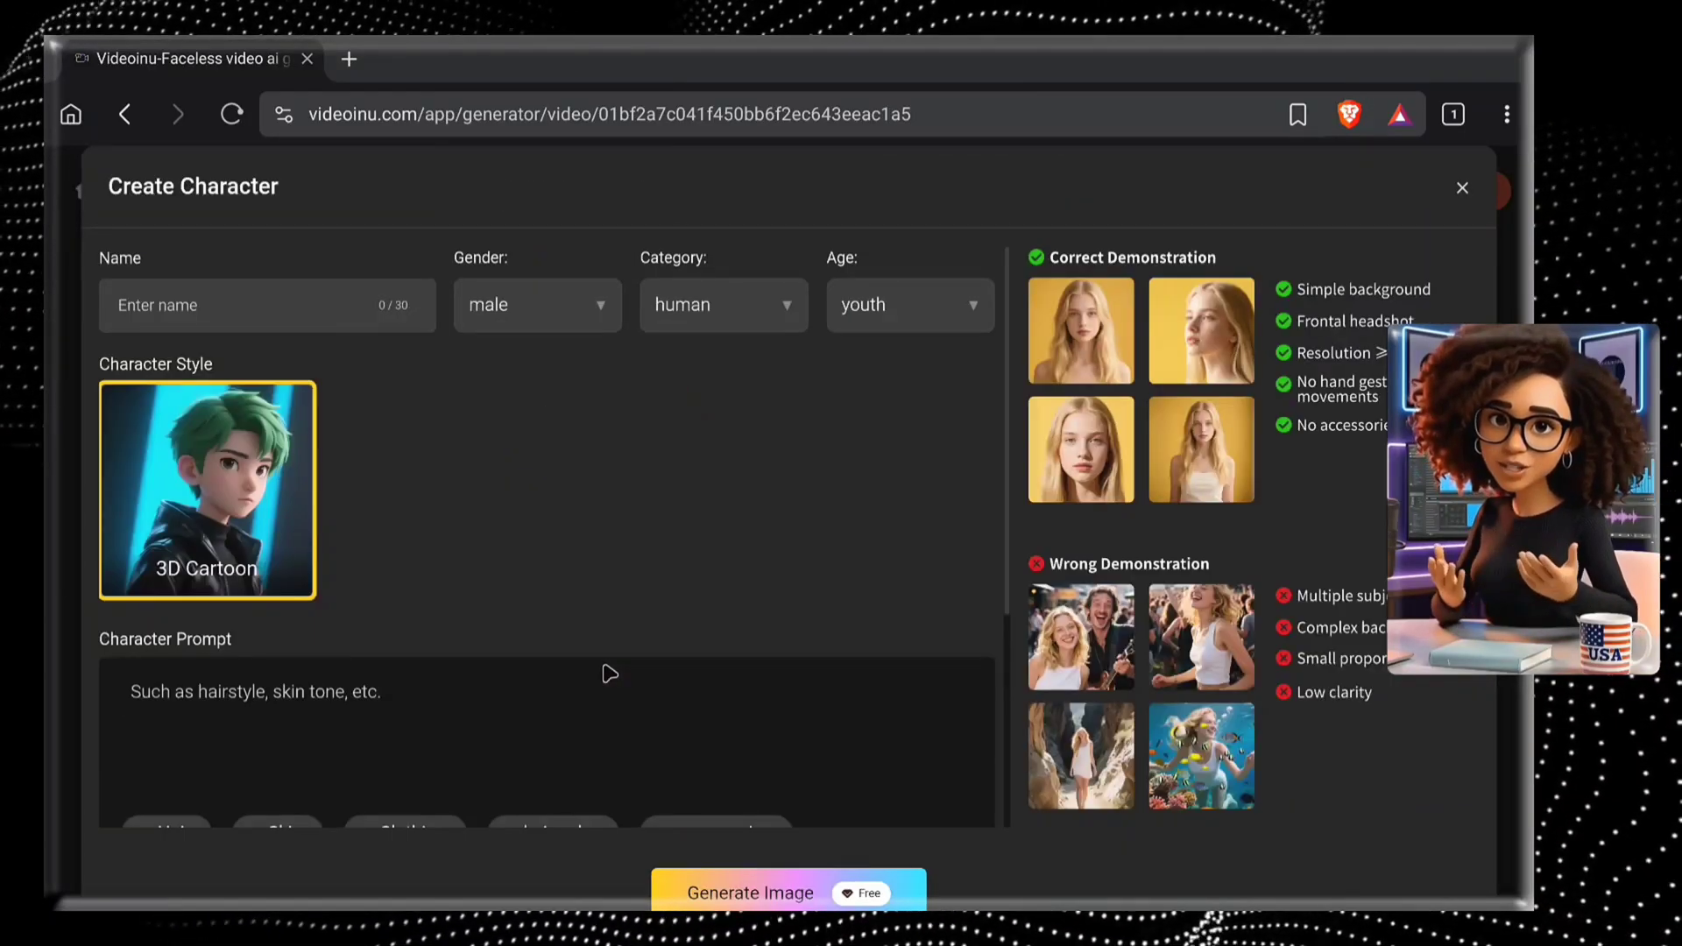
{"action": "scroll", "coordinate": [609, 673], "scroll_direction": "down", "scroll_amount": 2}
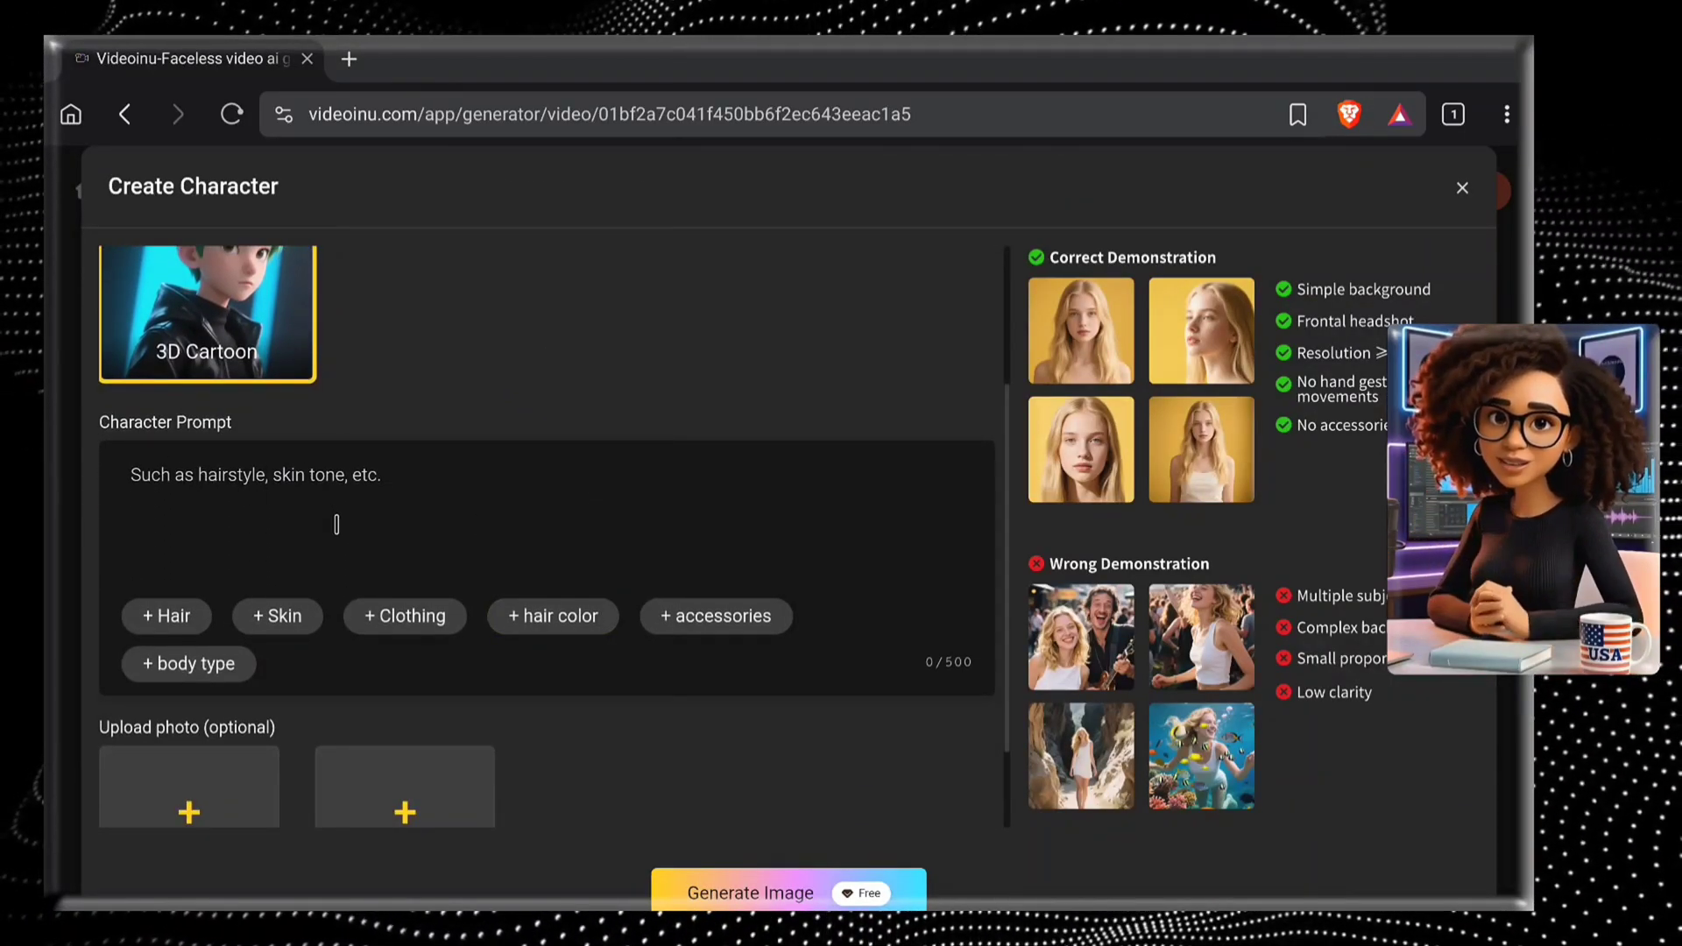
{"action": "scroll", "coordinate": [336, 524], "scroll_direction": "down", "scroll_amount": 1}
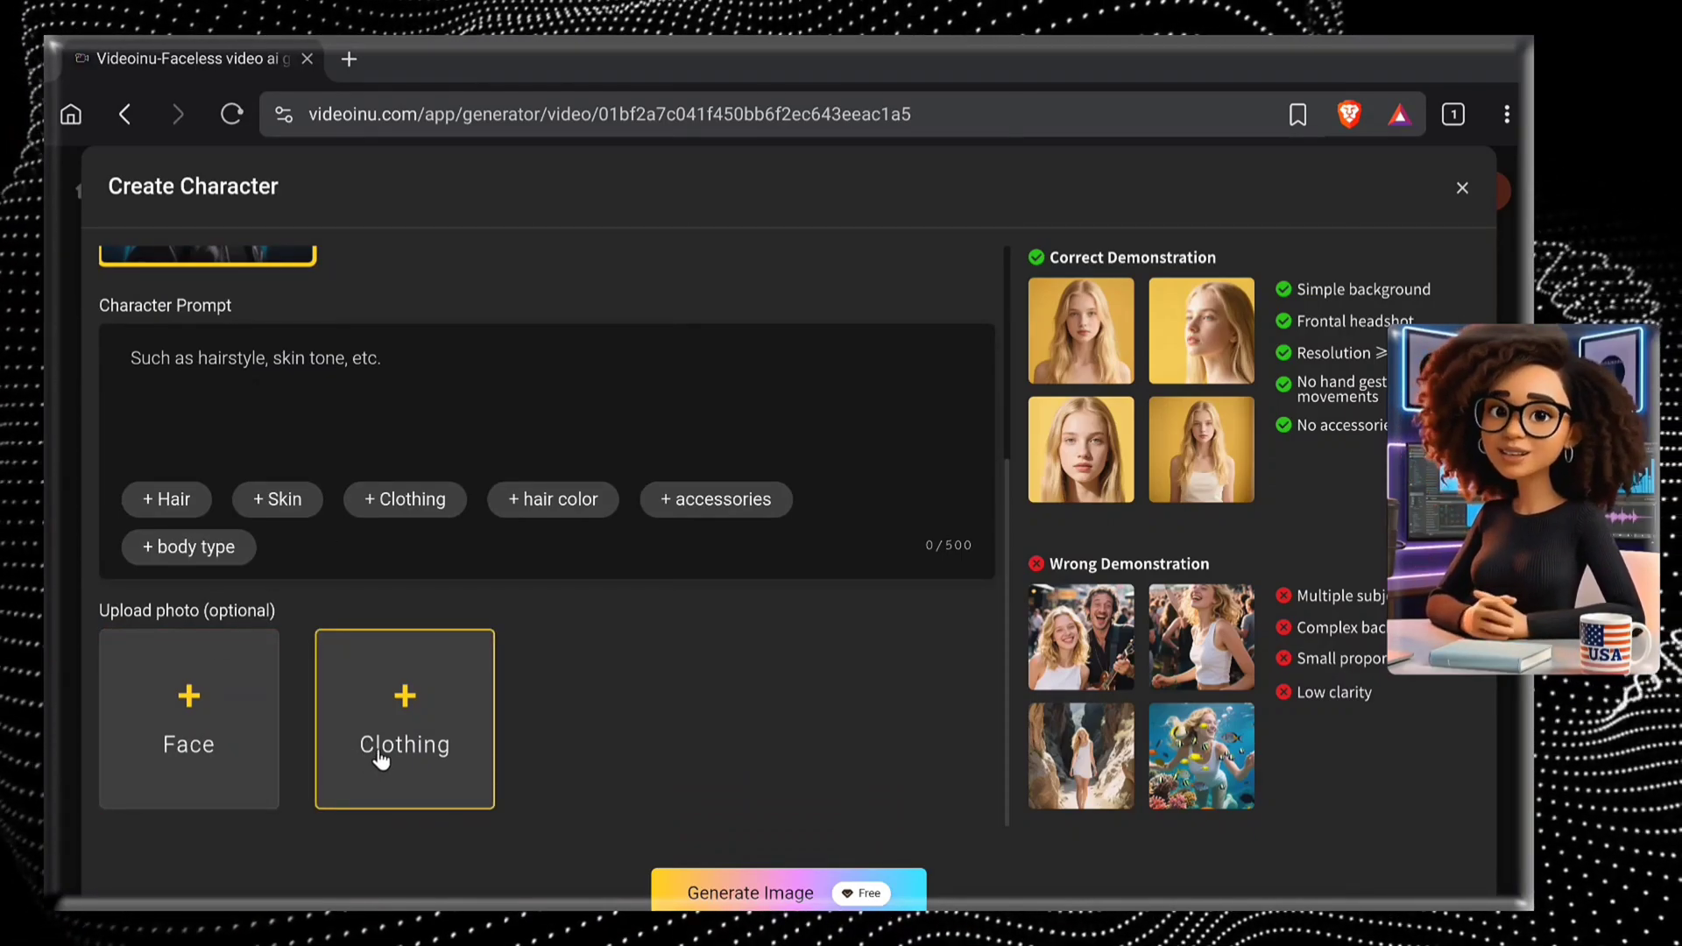
{"action": "key", "text": "Escape"}
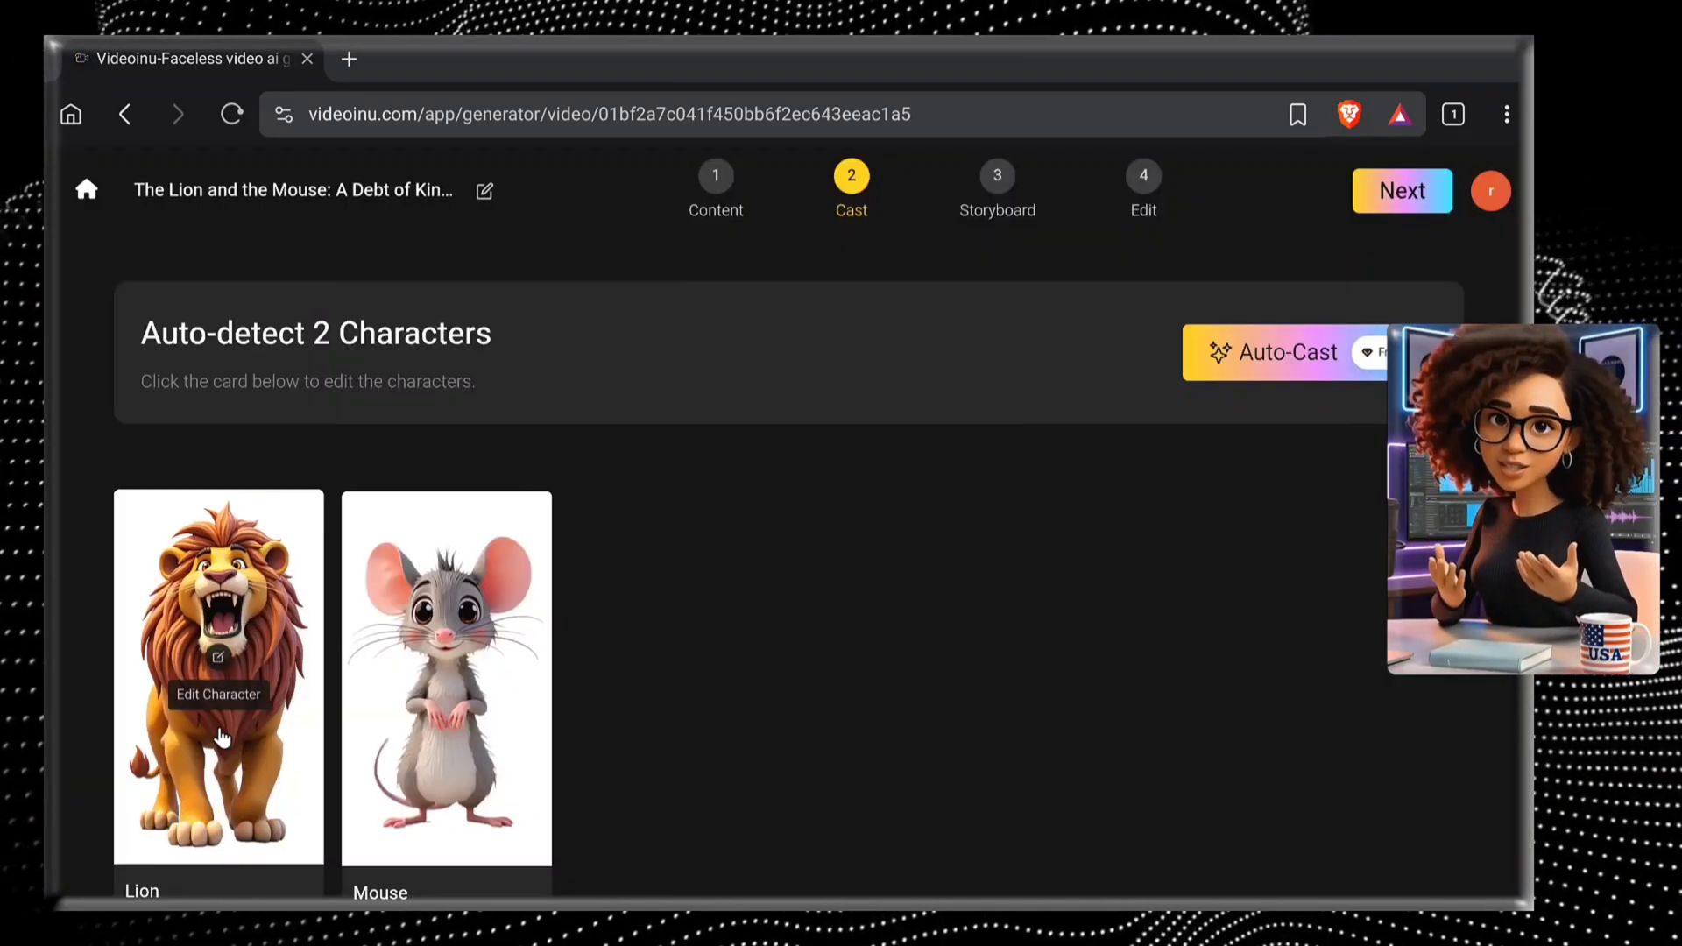
{"action": "left_click", "coordinate": [1383, 208]}
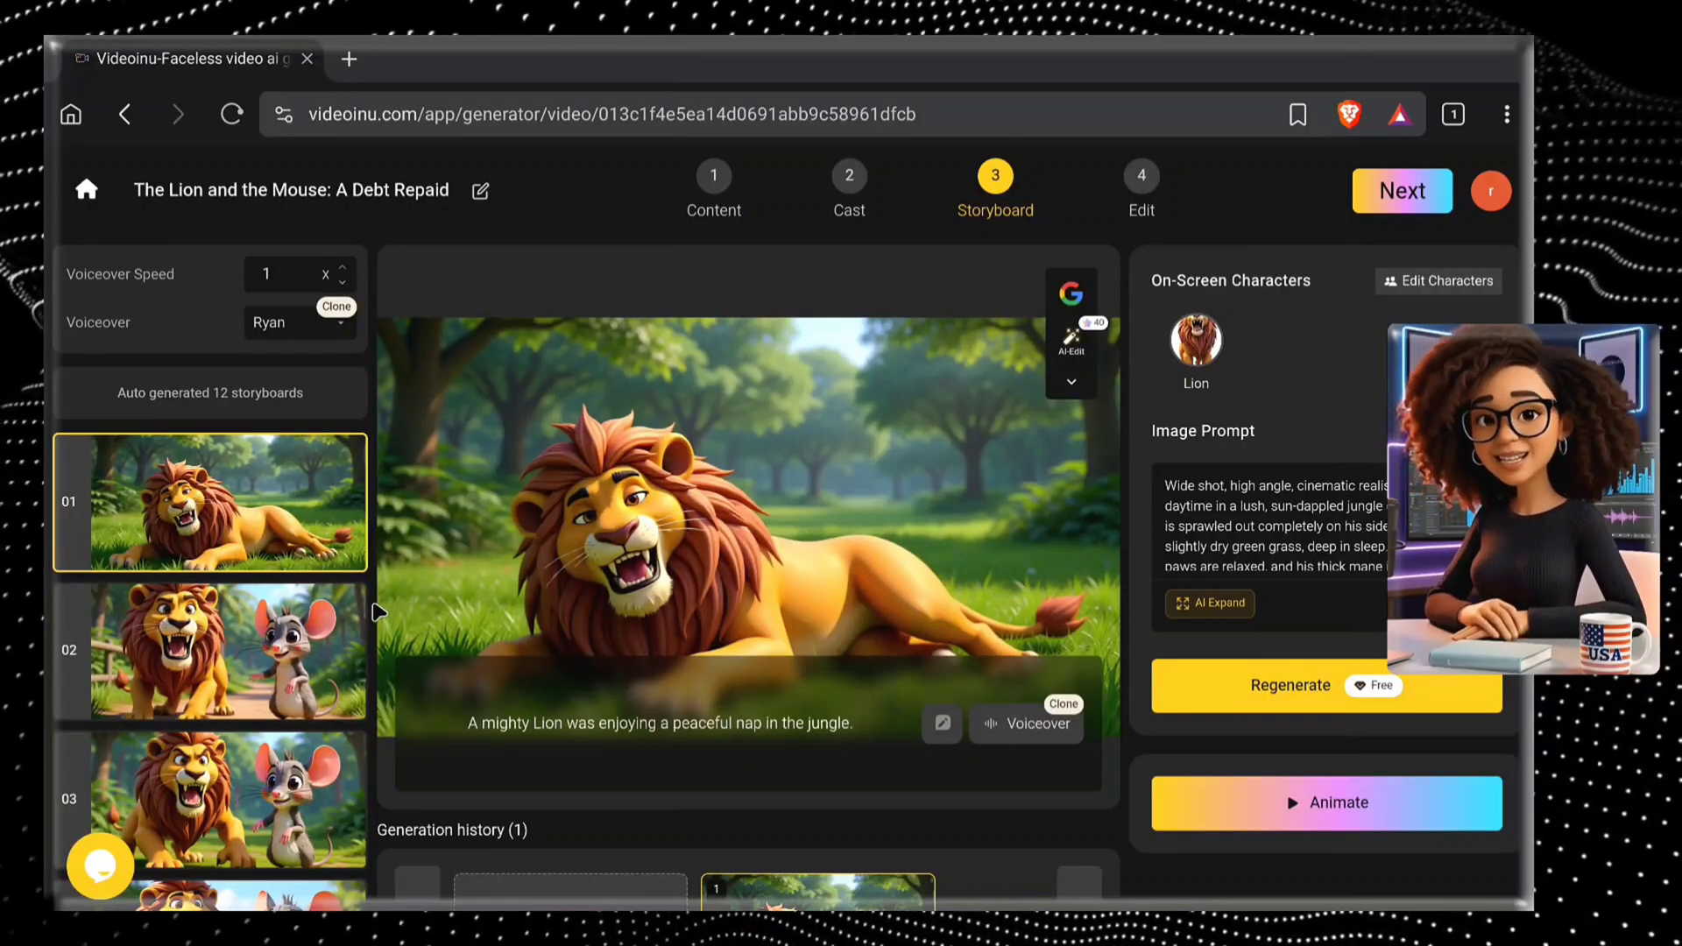
Step: Select scene 02 and try AI Edit and AI Expand on its image, discarding both
{"action": "scroll", "coordinate": [351, 632], "scroll_direction": "down", "scroll_amount": 8}
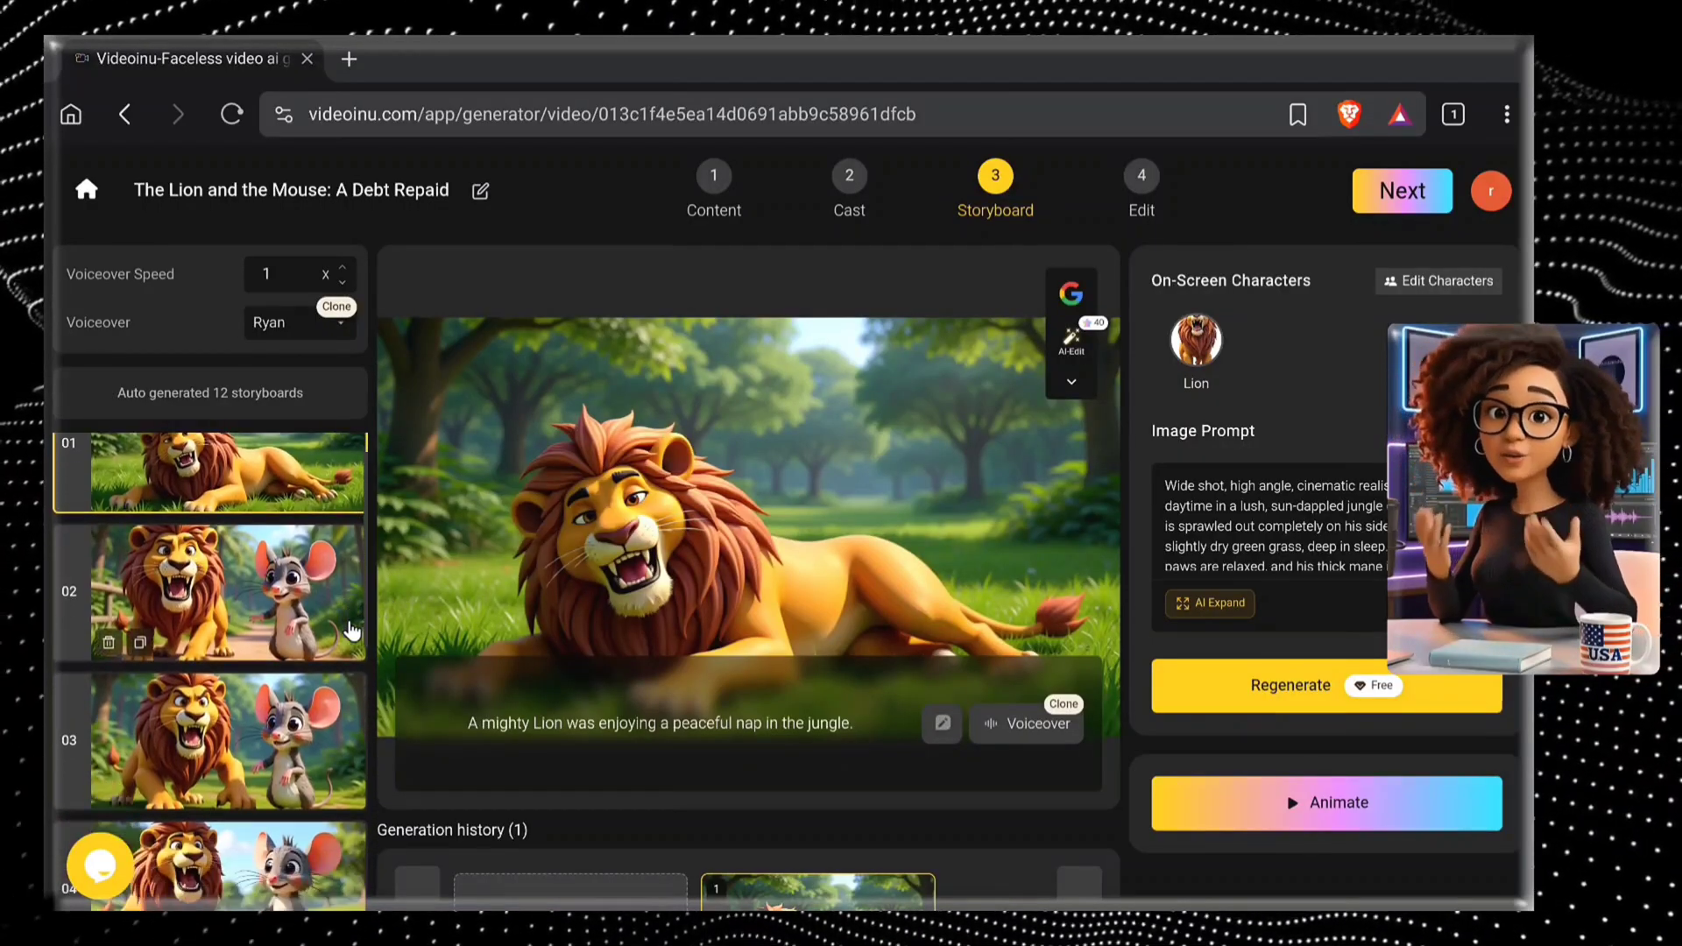
{"action": "scroll", "coordinate": [351, 632], "scroll_direction": "up", "scroll_amount": 8}
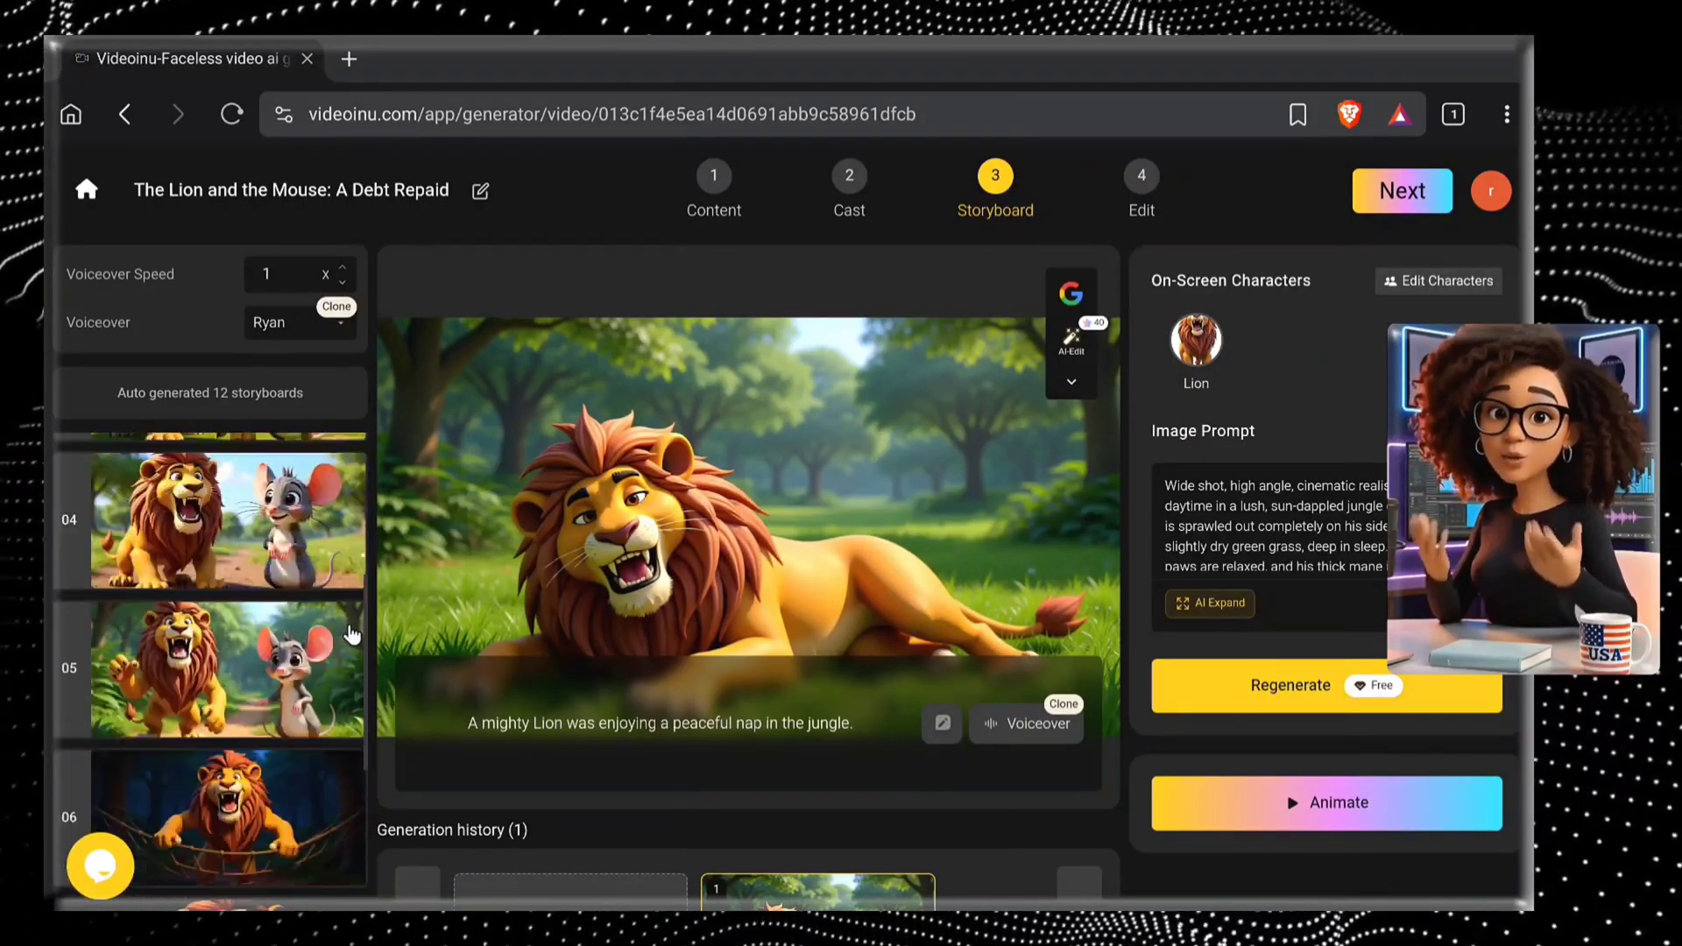
{"action": "left_click", "coordinate": [343, 637]}
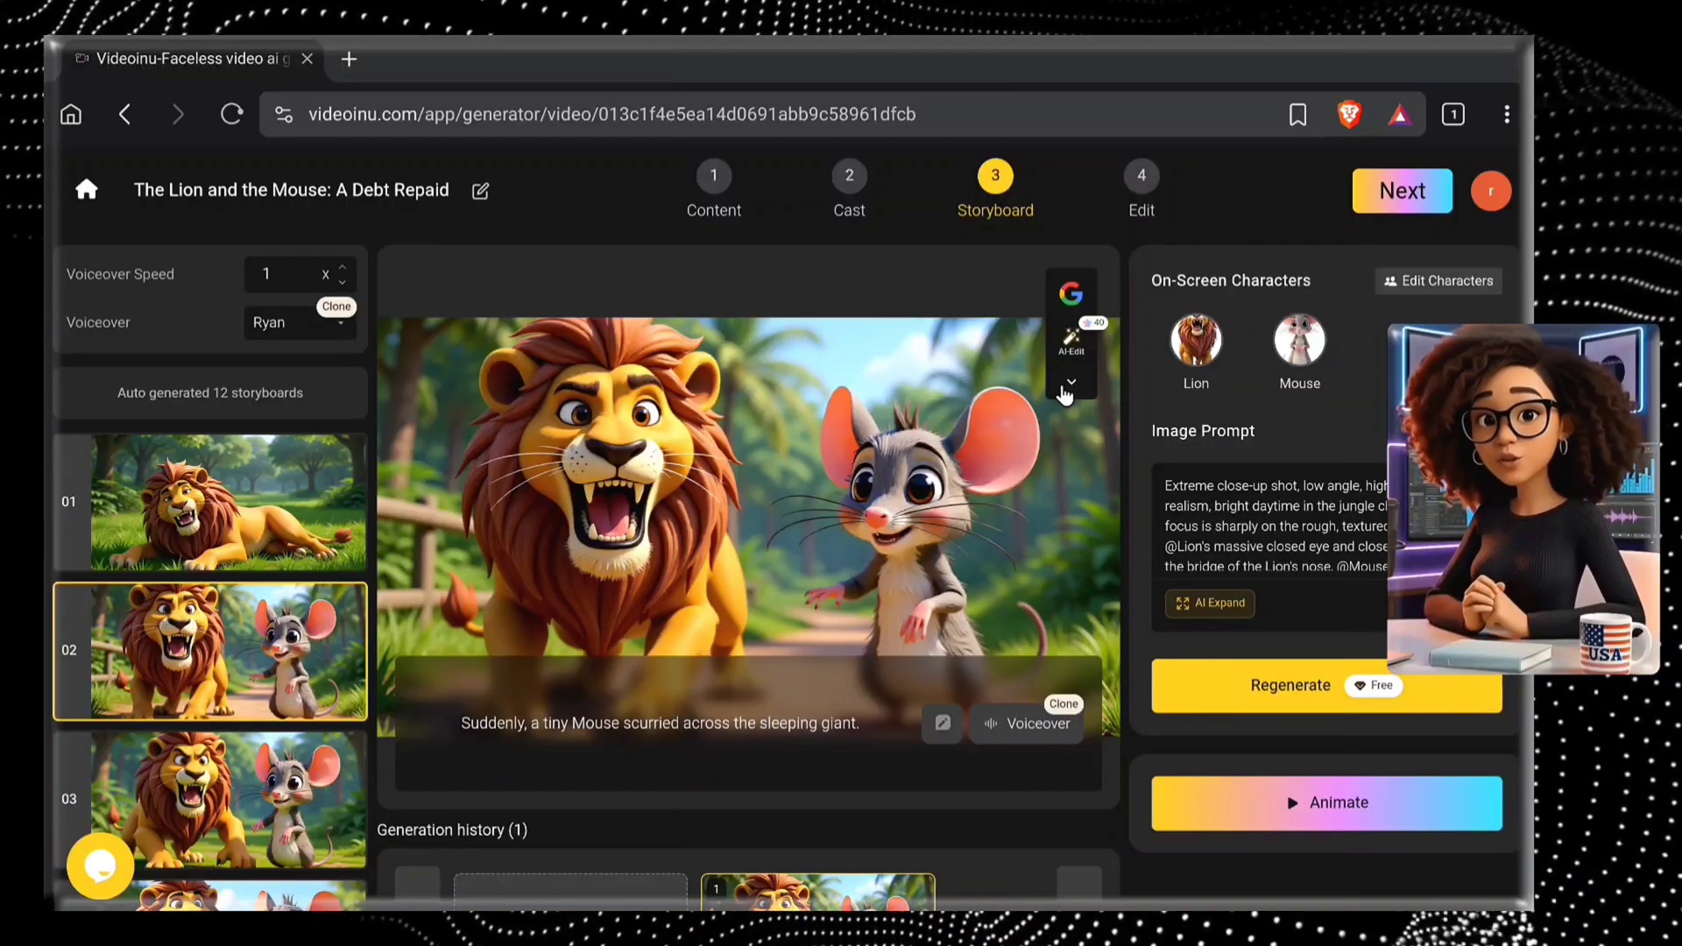
{"action": "left_click", "coordinate": [1068, 384]}
{"action": "left_click", "coordinate": [1070, 387]}
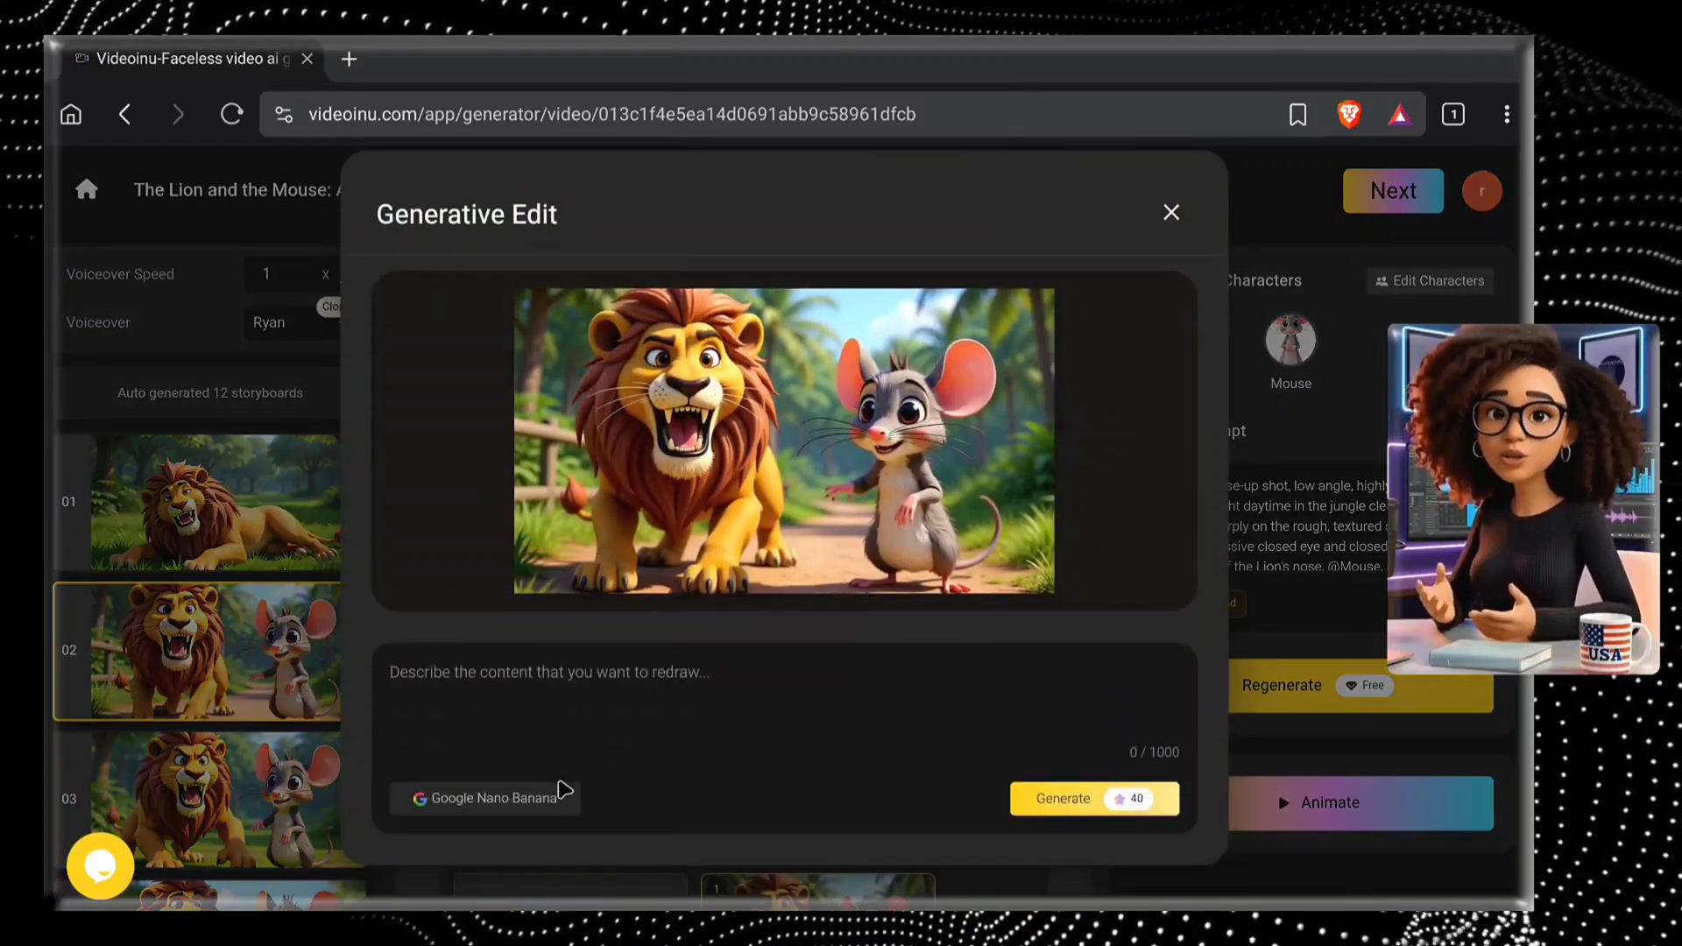
{"action": "left_click", "coordinate": [1169, 213]}
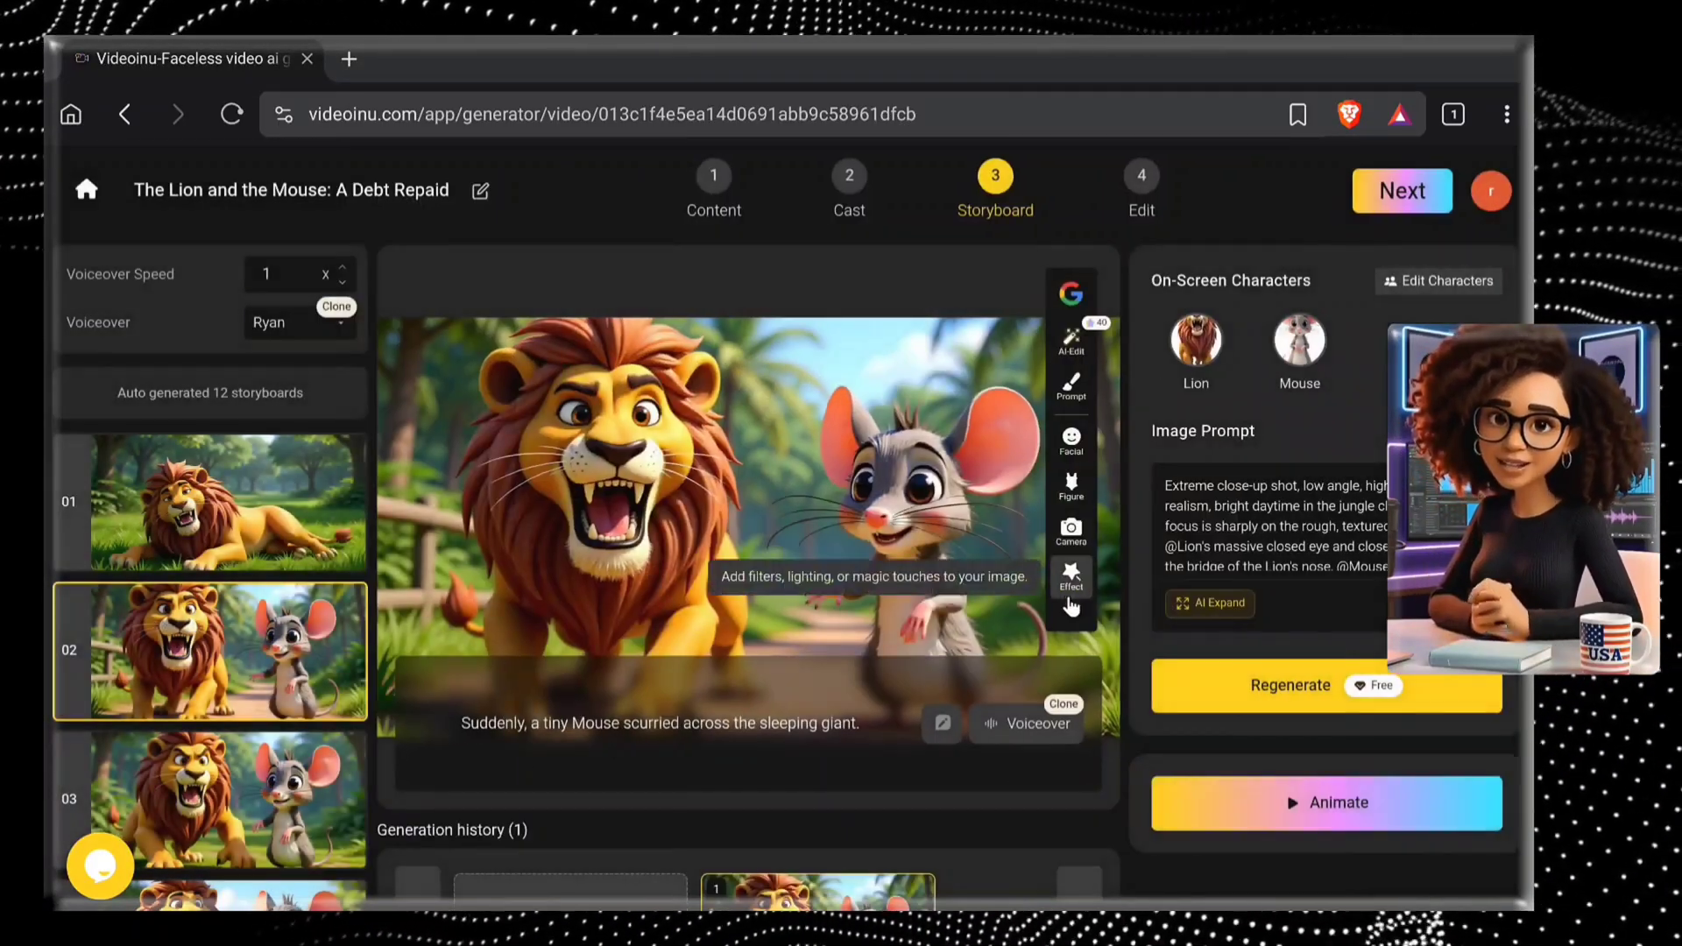
{"action": "left_click", "coordinate": [1216, 603]}
{"action": "left_click", "coordinate": [1074, 428]}
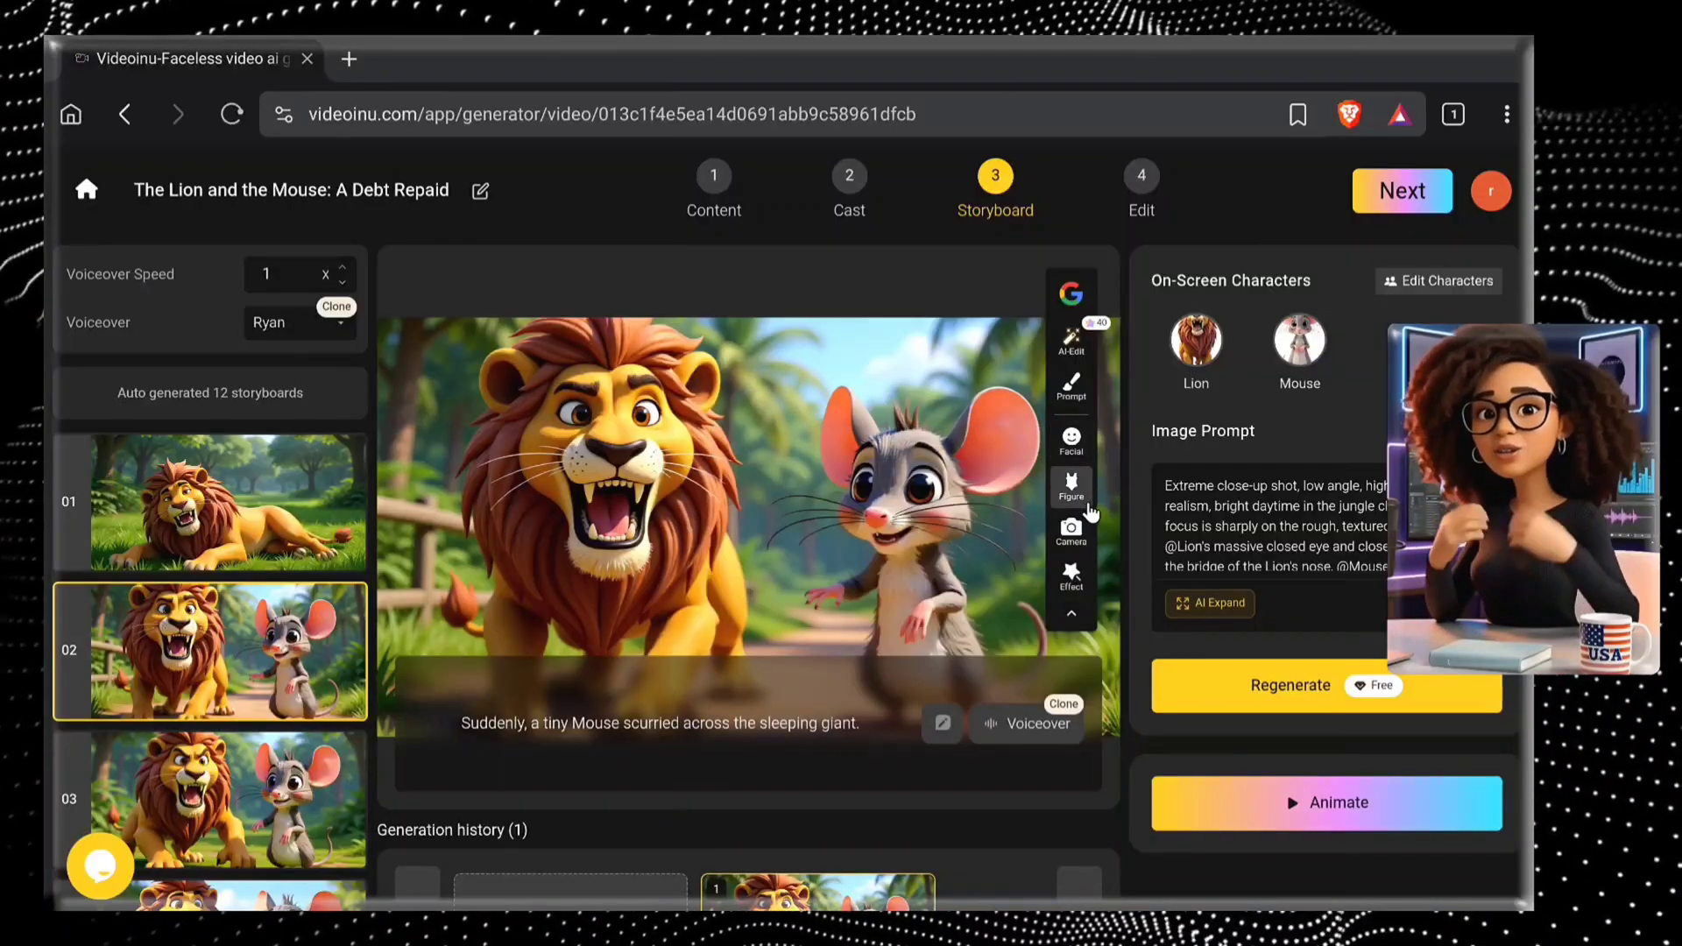
Step: Switch the Voiceover from Ryan to Mike after closing Create or Clone a Voice
{"action": "left_click", "coordinate": [333, 326]}
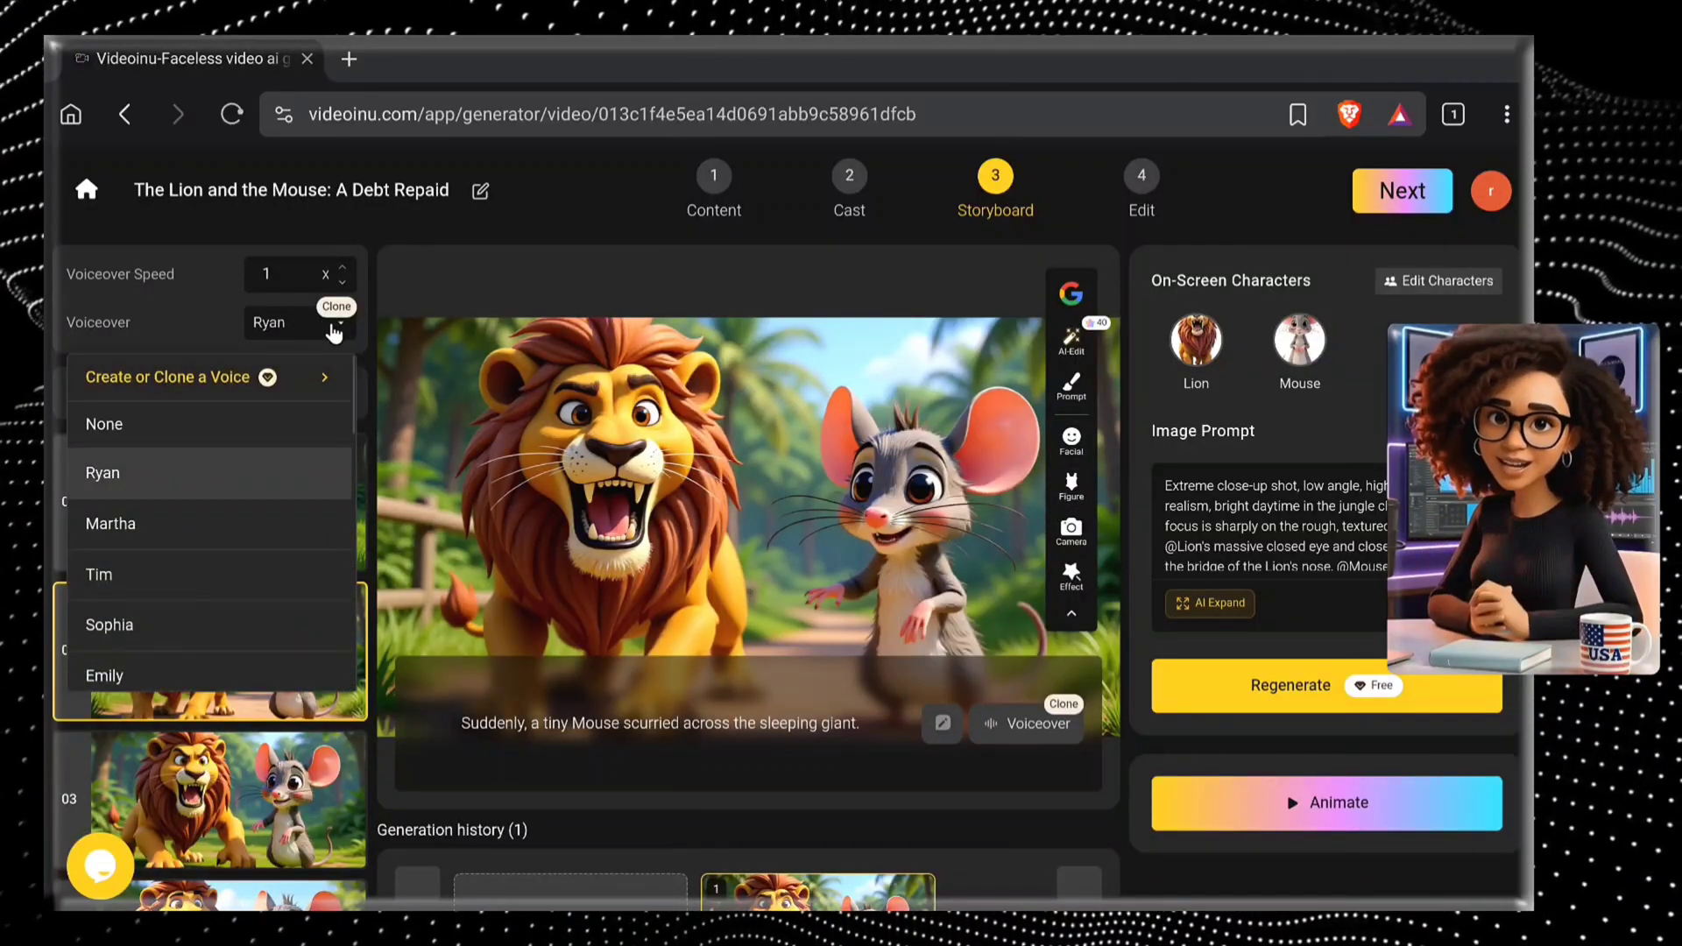
{"action": "scroll", "coordinate": [293, 455], "scroll_direction": "down", "scroll_amount": 6}
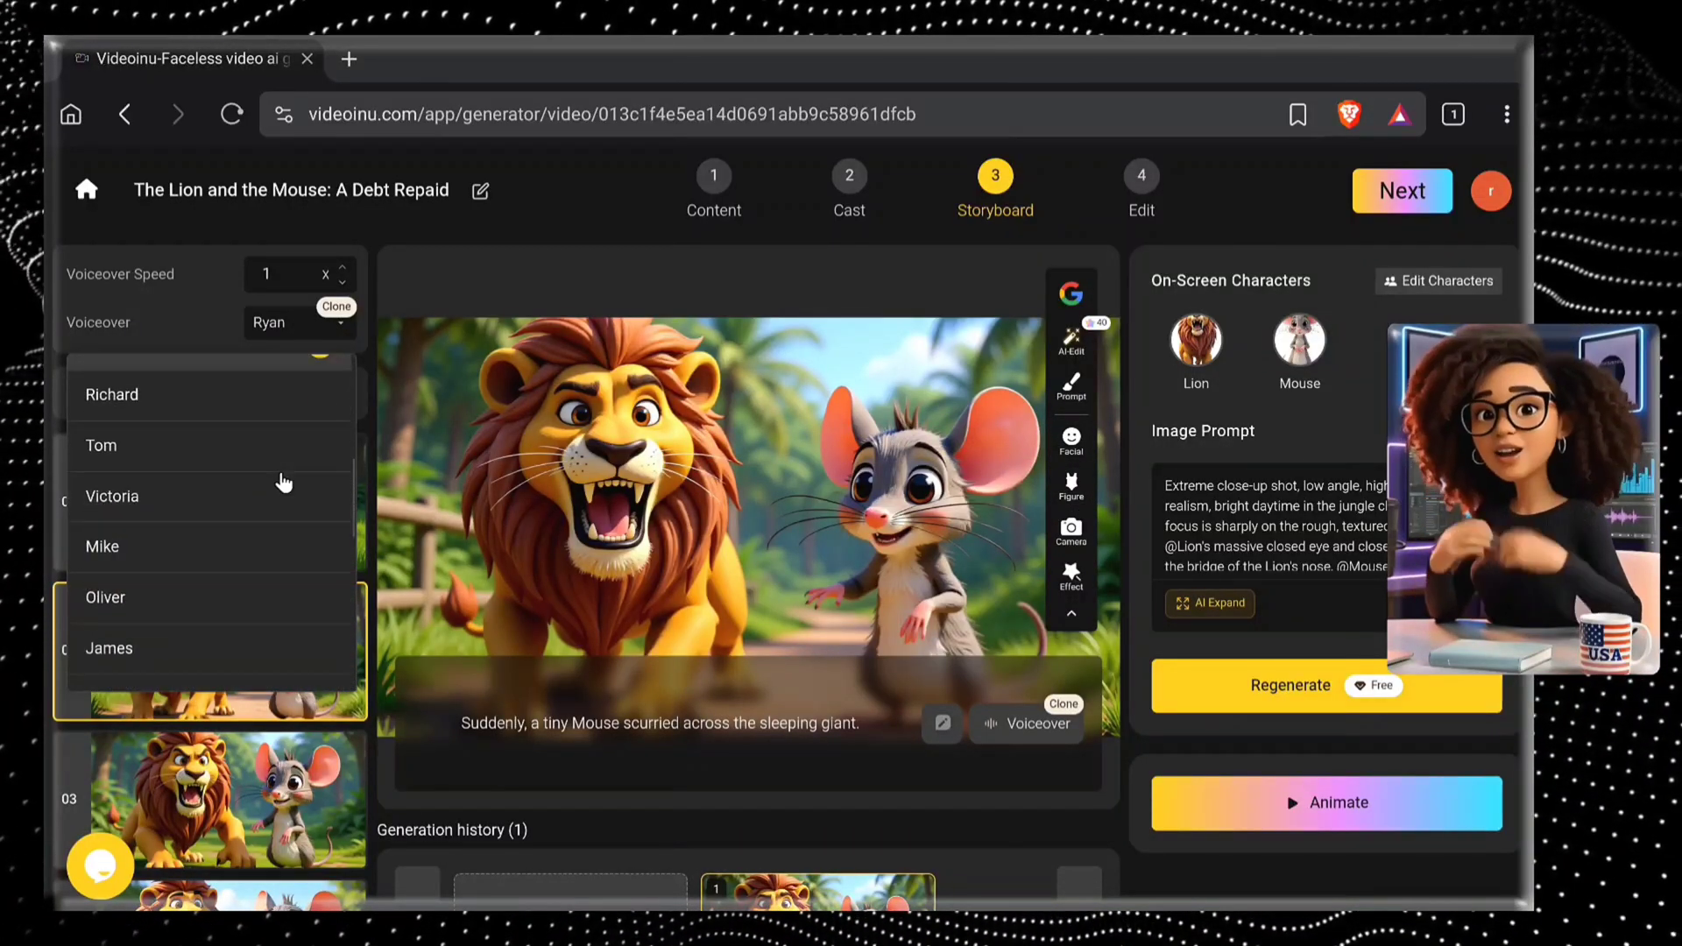
{"action": "scroll", "coordinate": [284, 477], "scroll_direction": "up", "scroll_amount": 3}
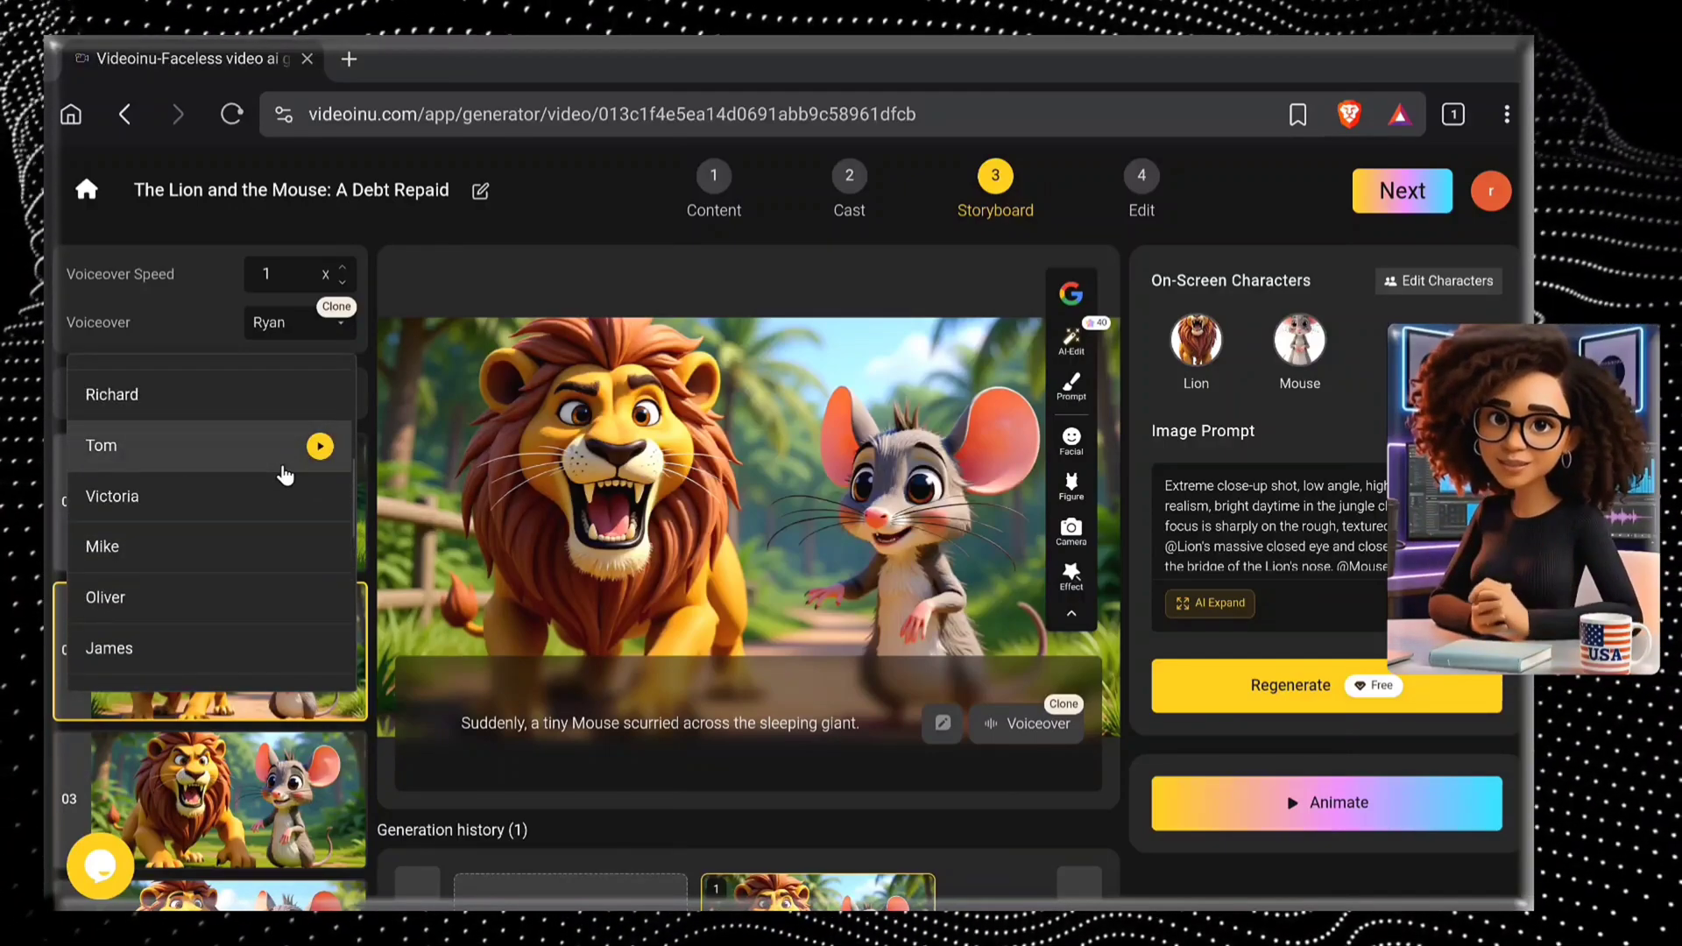
{"action": "scroll", "coordinate": [285, 473], "scroll_direction": "up", "scroll_amount": 4}
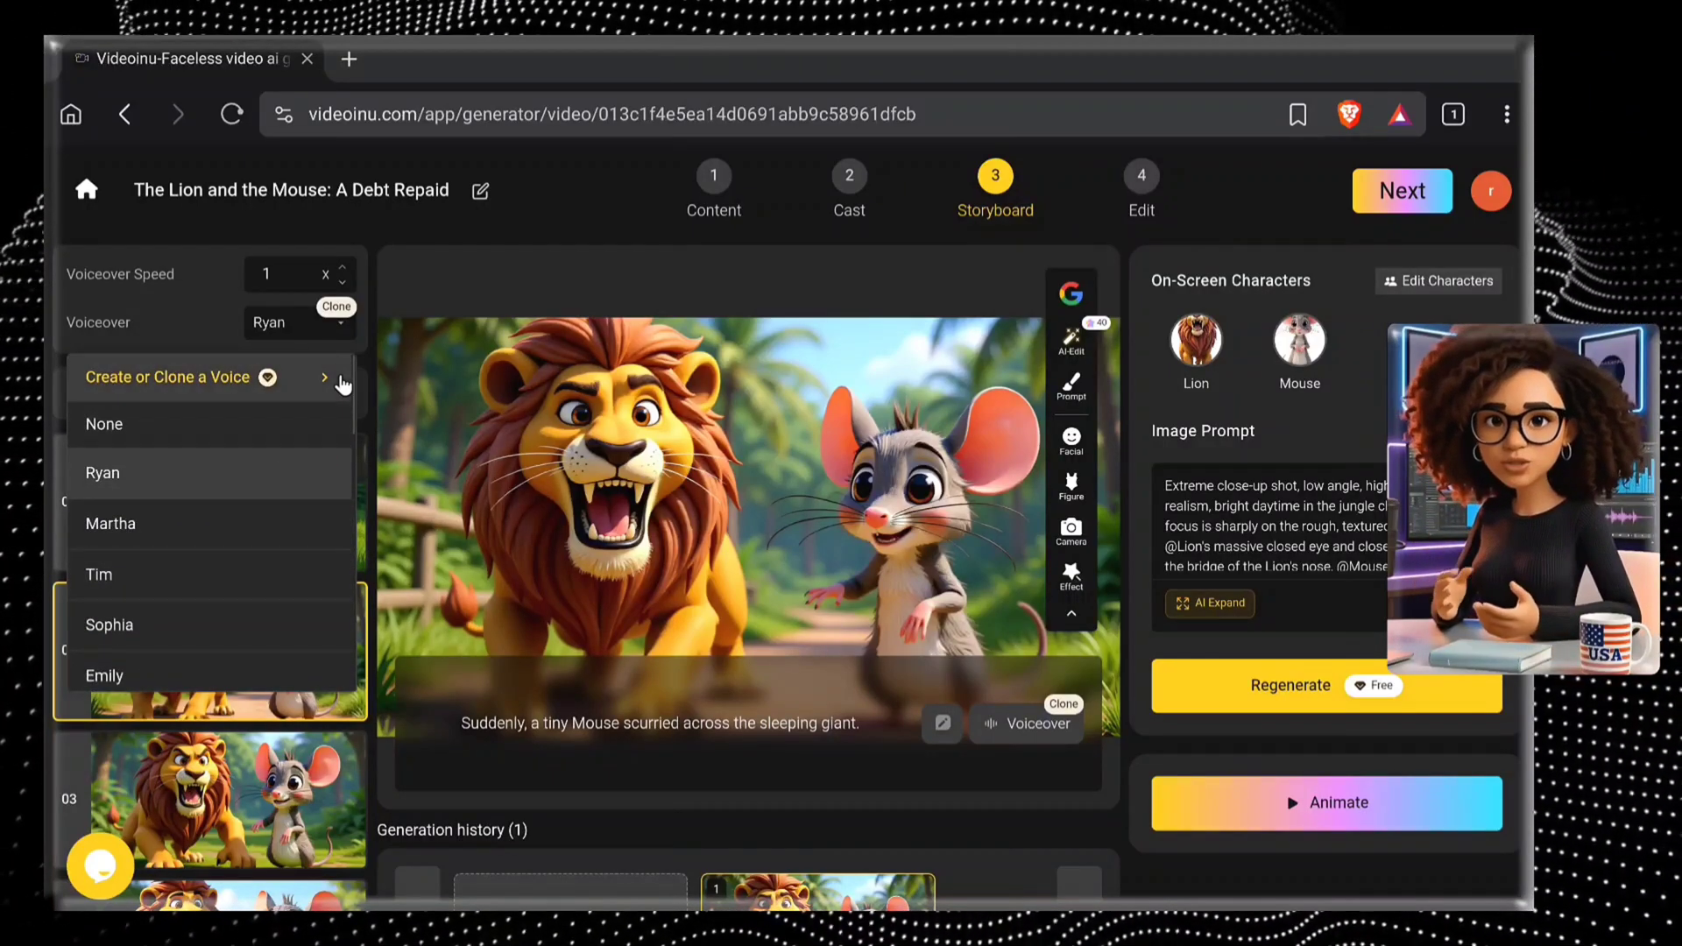
{"action": "left_click", "coordinate": [296, 386]}
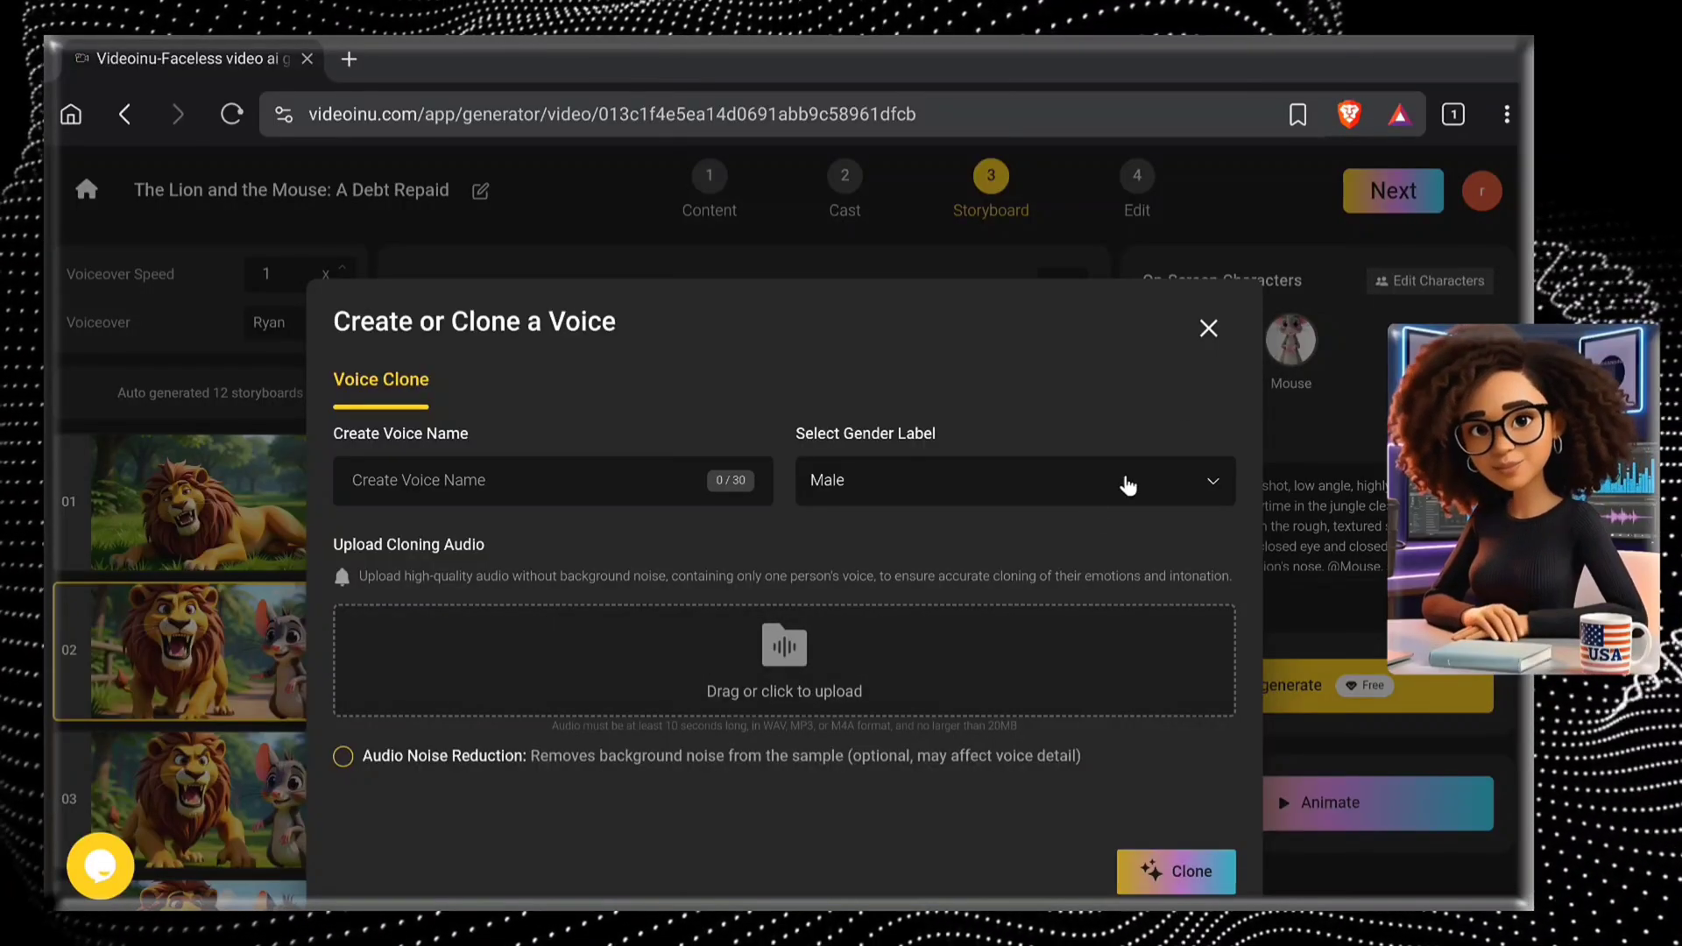
{"action": "left_click", "coordinate": [1207, 327]}
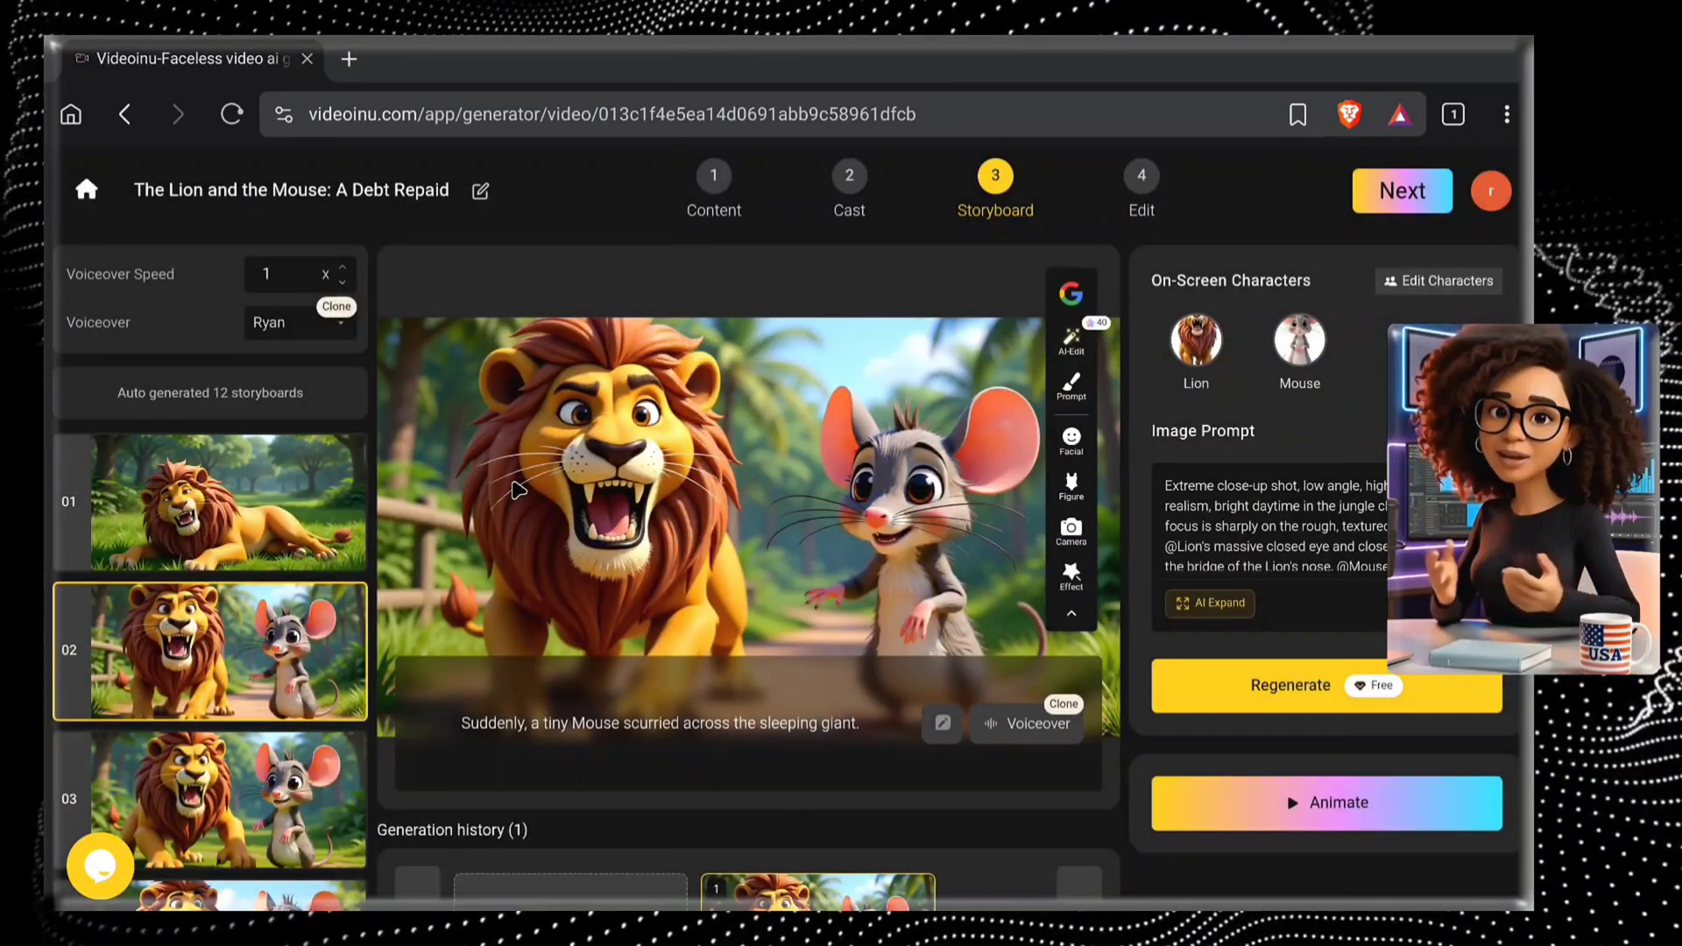
{"action": "left_click", "coordinate": [297, 322]}
{"action": "scroll", "coordinate": [254, 561], "scroll_direction": "down", "scroll_amount": 5}
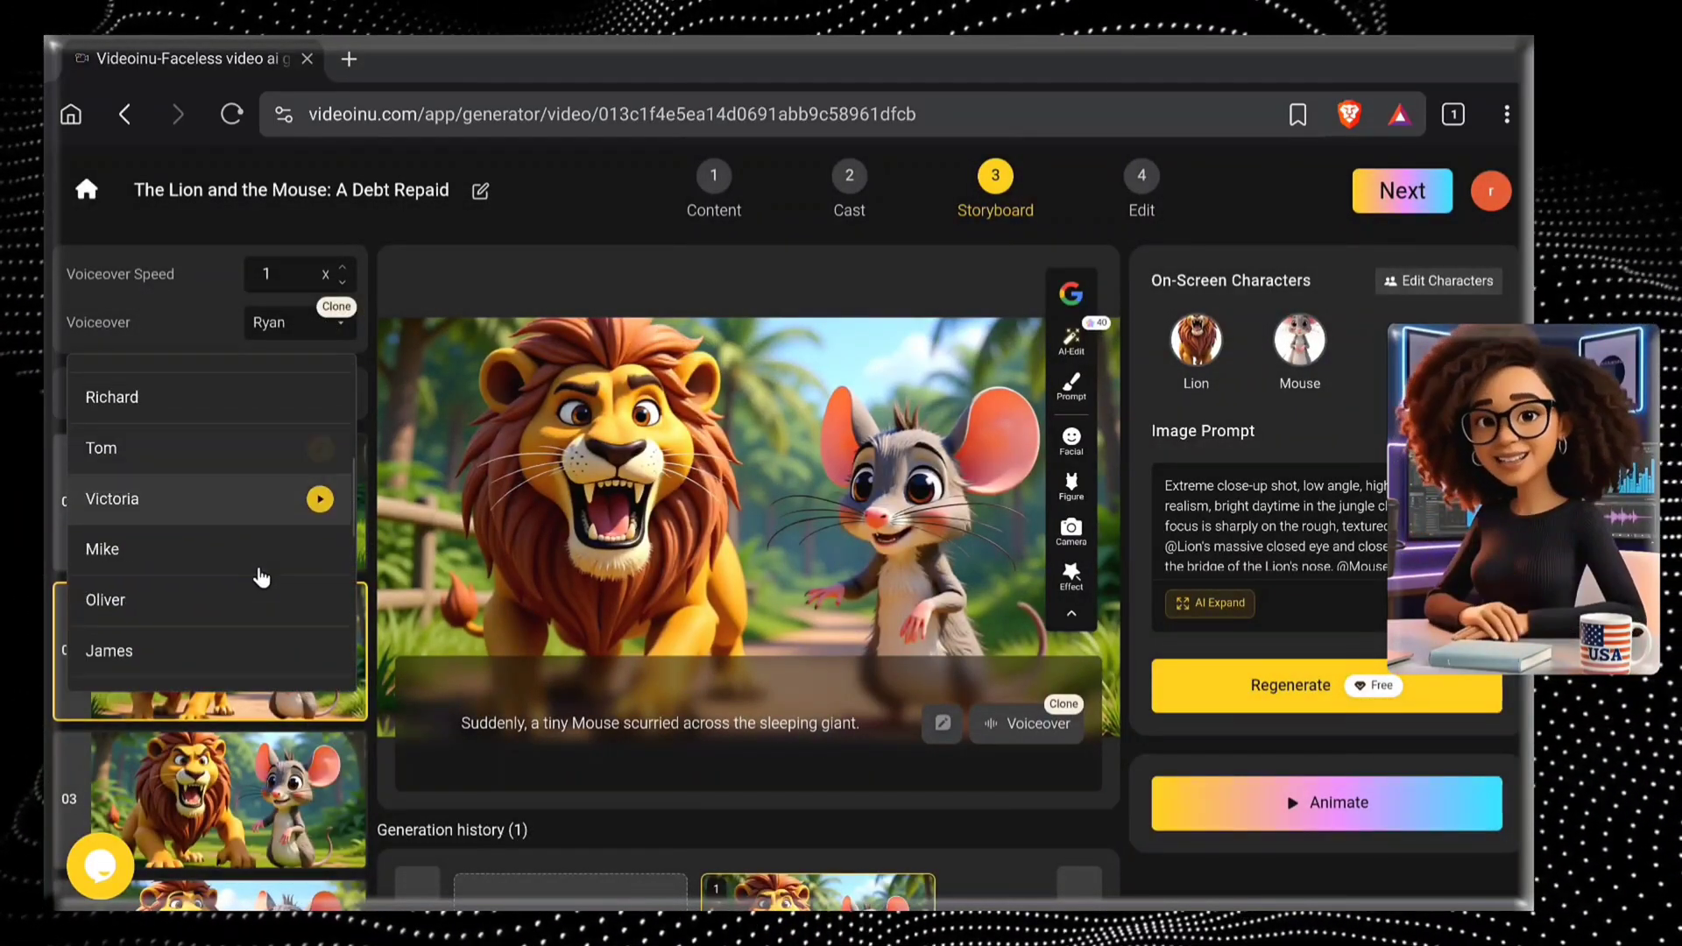
{"action": "left_click", "coordinate": [280, 407]}
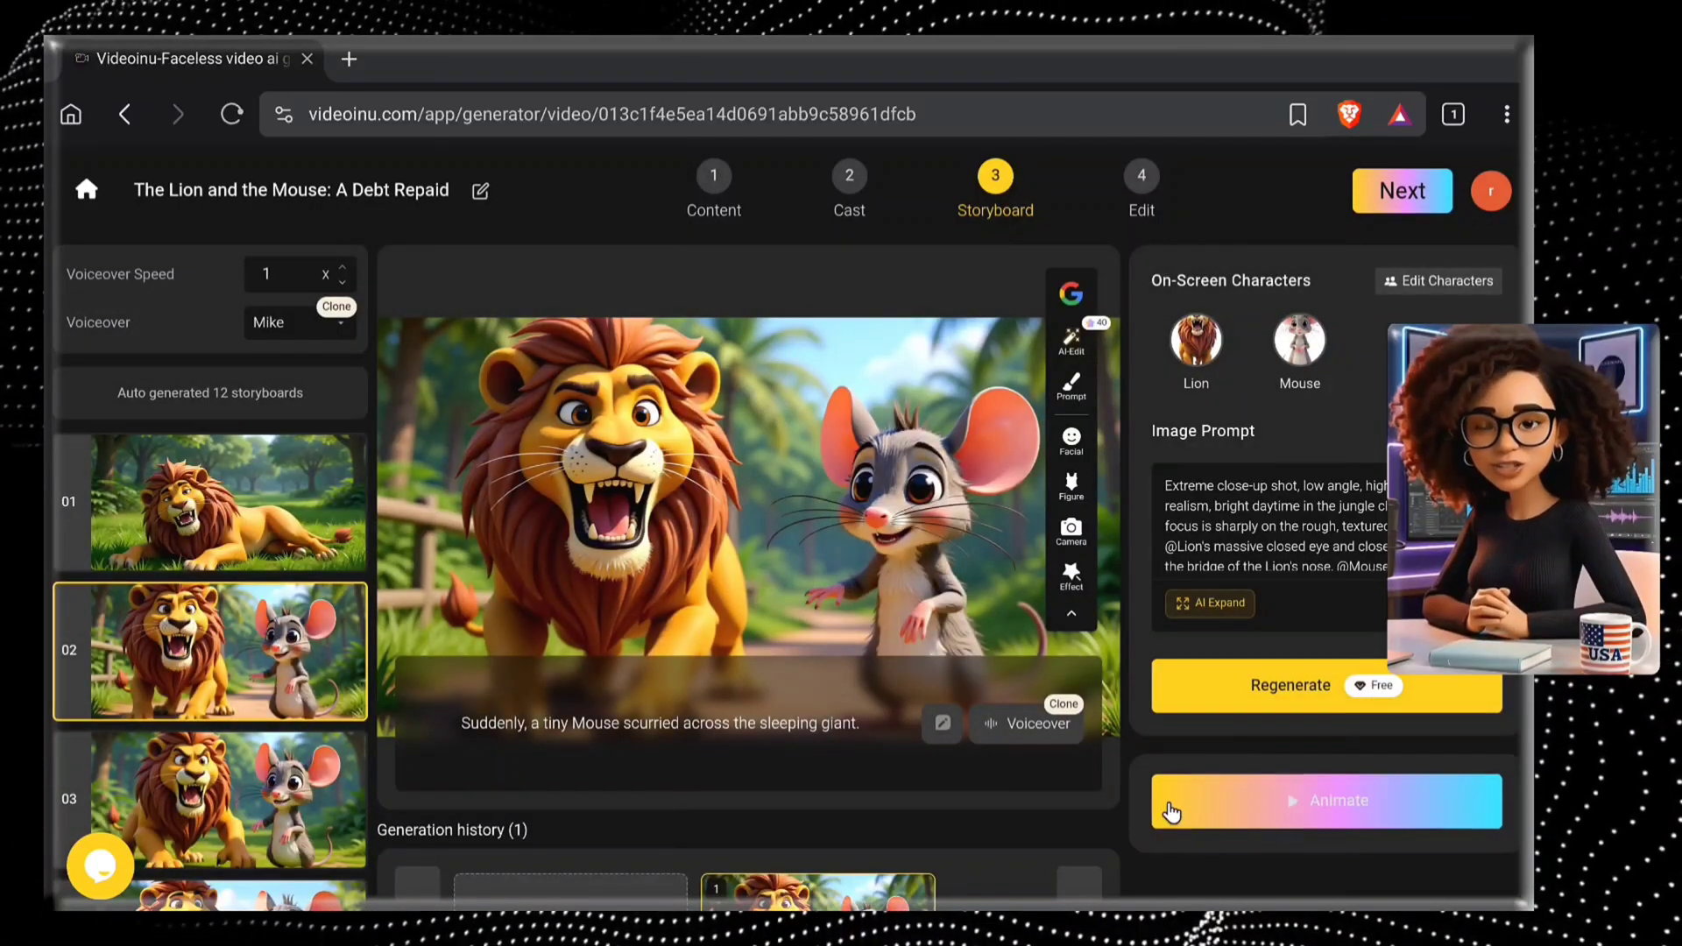
Step: Animate all 12 storyboards with the Videoinu V1.0 model
{"action": "left_click", "coordinate": [1244, 812]}
{"action": "left_click", "coordinate": [994, 492]}
{"action": "scroll", "coordinate": [867, 660], "scroll_direction": "down", "scroll_amount": 10}
{"action": "scroll", "coordinate": [872, 639], "scroll_direction": "up", "scroll_amount": 10}
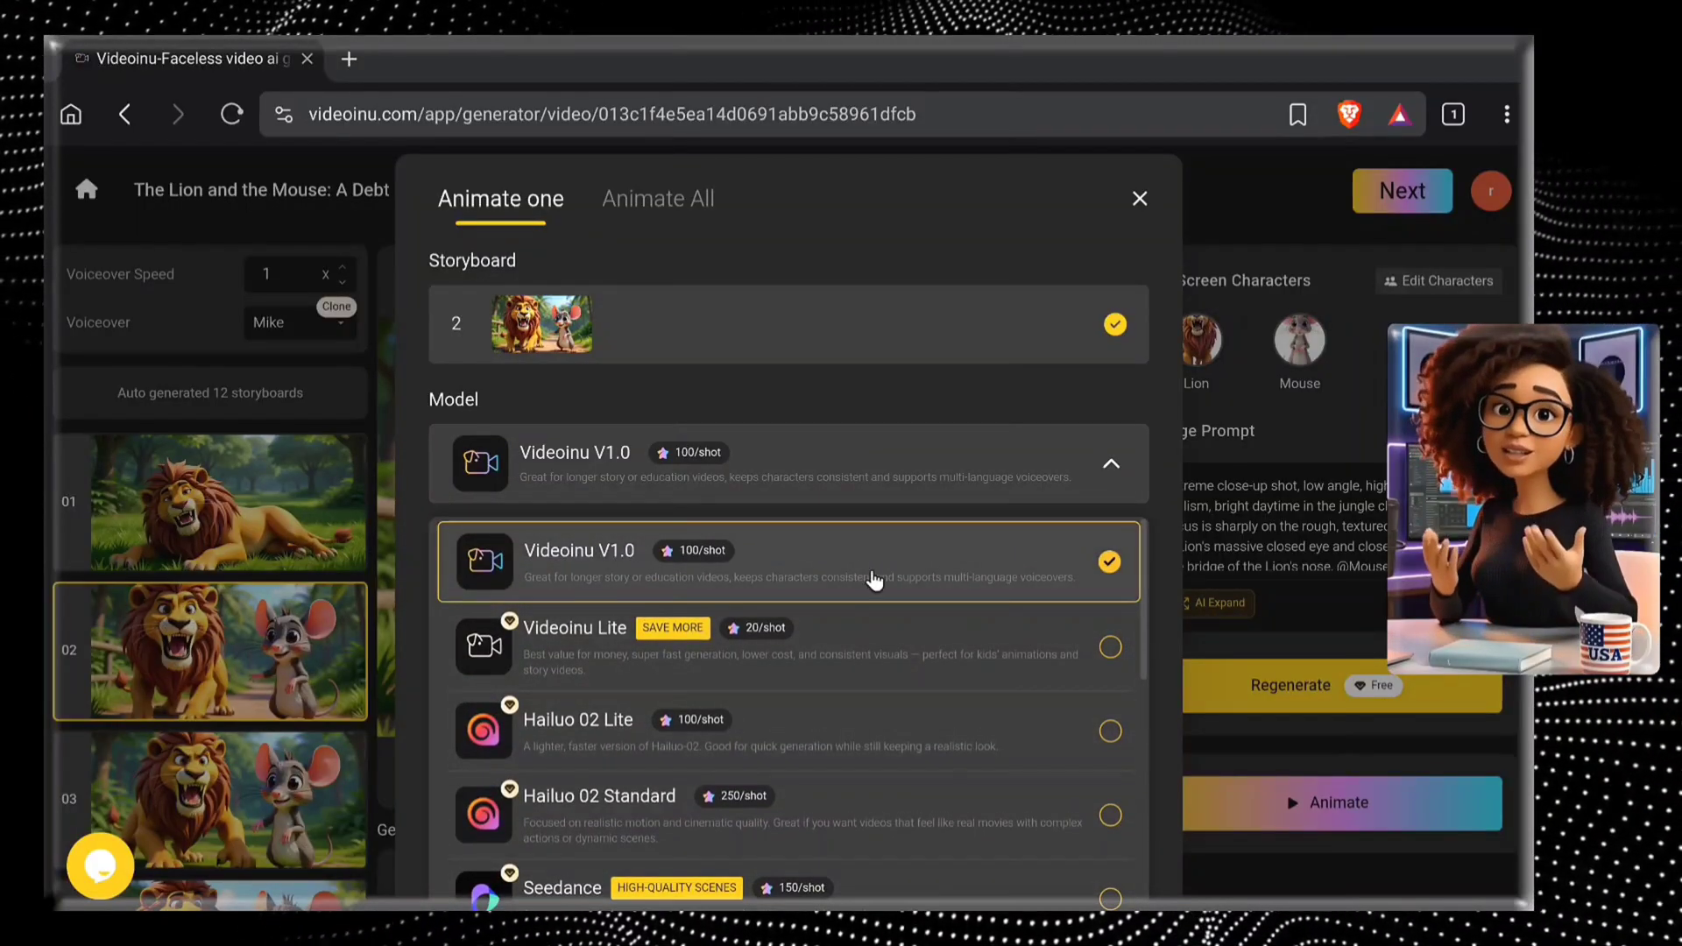
{"action": "left_click", "coordinate": [879, 578]}
{"action": "left_click", "coordinate": [692, 199]}
{"action": "scroll", "coordinate": [803, 470], "scroll_direction": "down", "scroll_amount": 5}
{"action": "left_click", "coordinate": [1092, 848]}
{"action": "left_click", "coordinate": [1072, 717]}
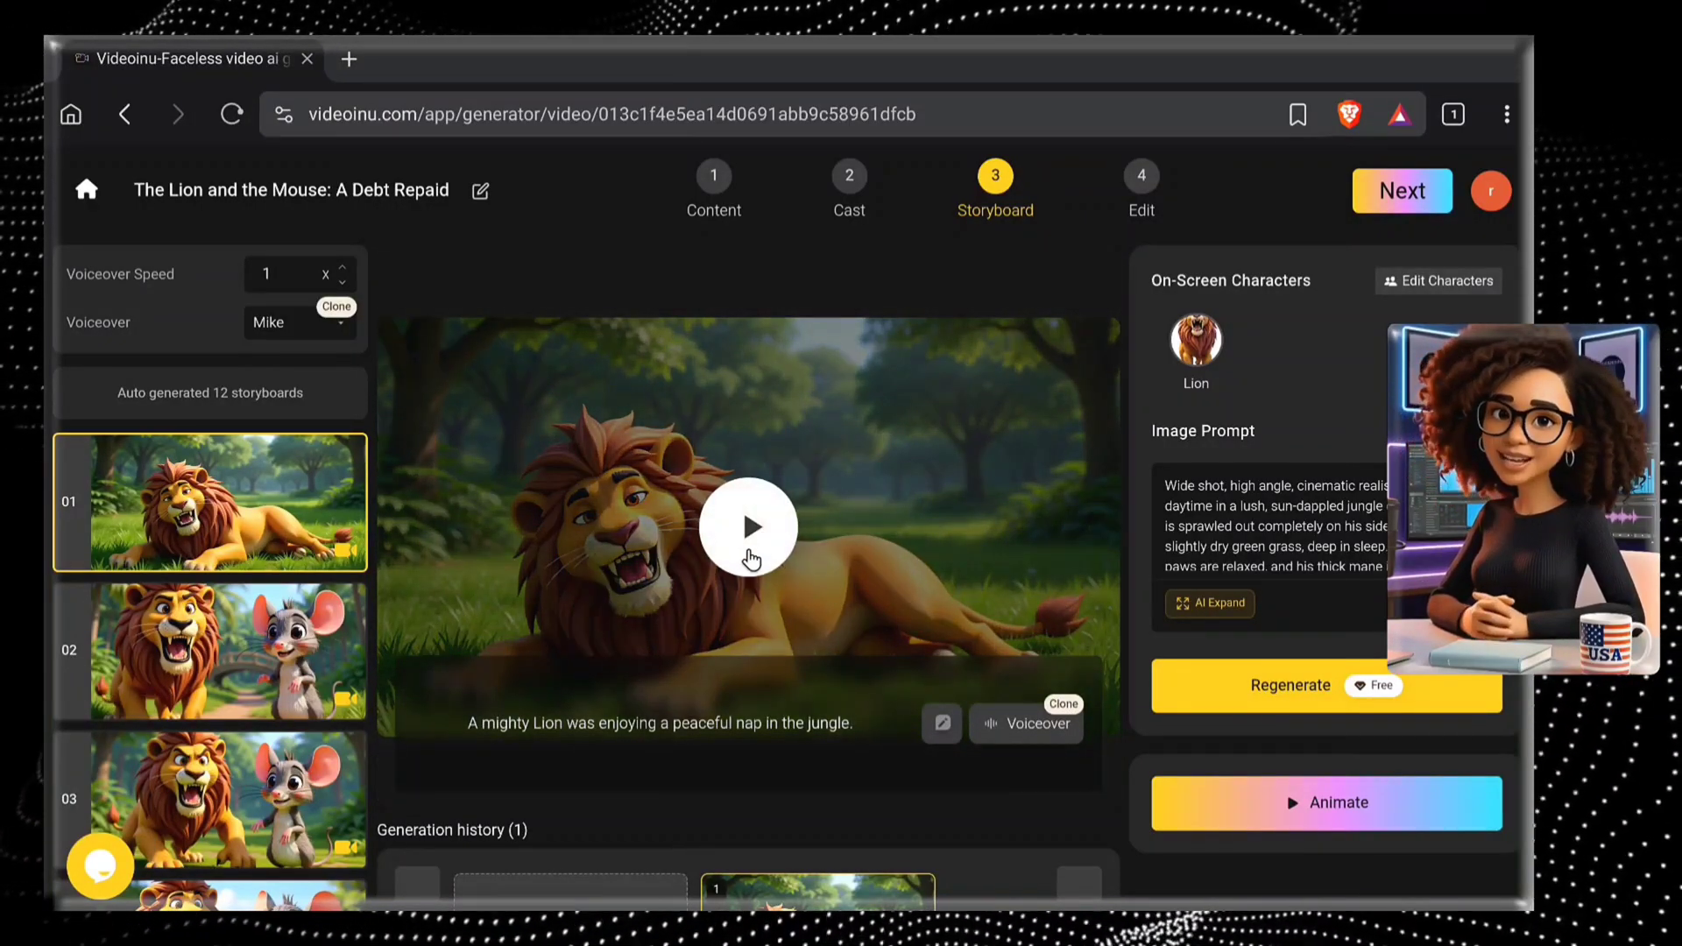
Step: Play scene 01's clip, then go to the Edit step's Cover Settings via Subtitle Settings
{"action": "left_click", "coordinate": [747, 553]}
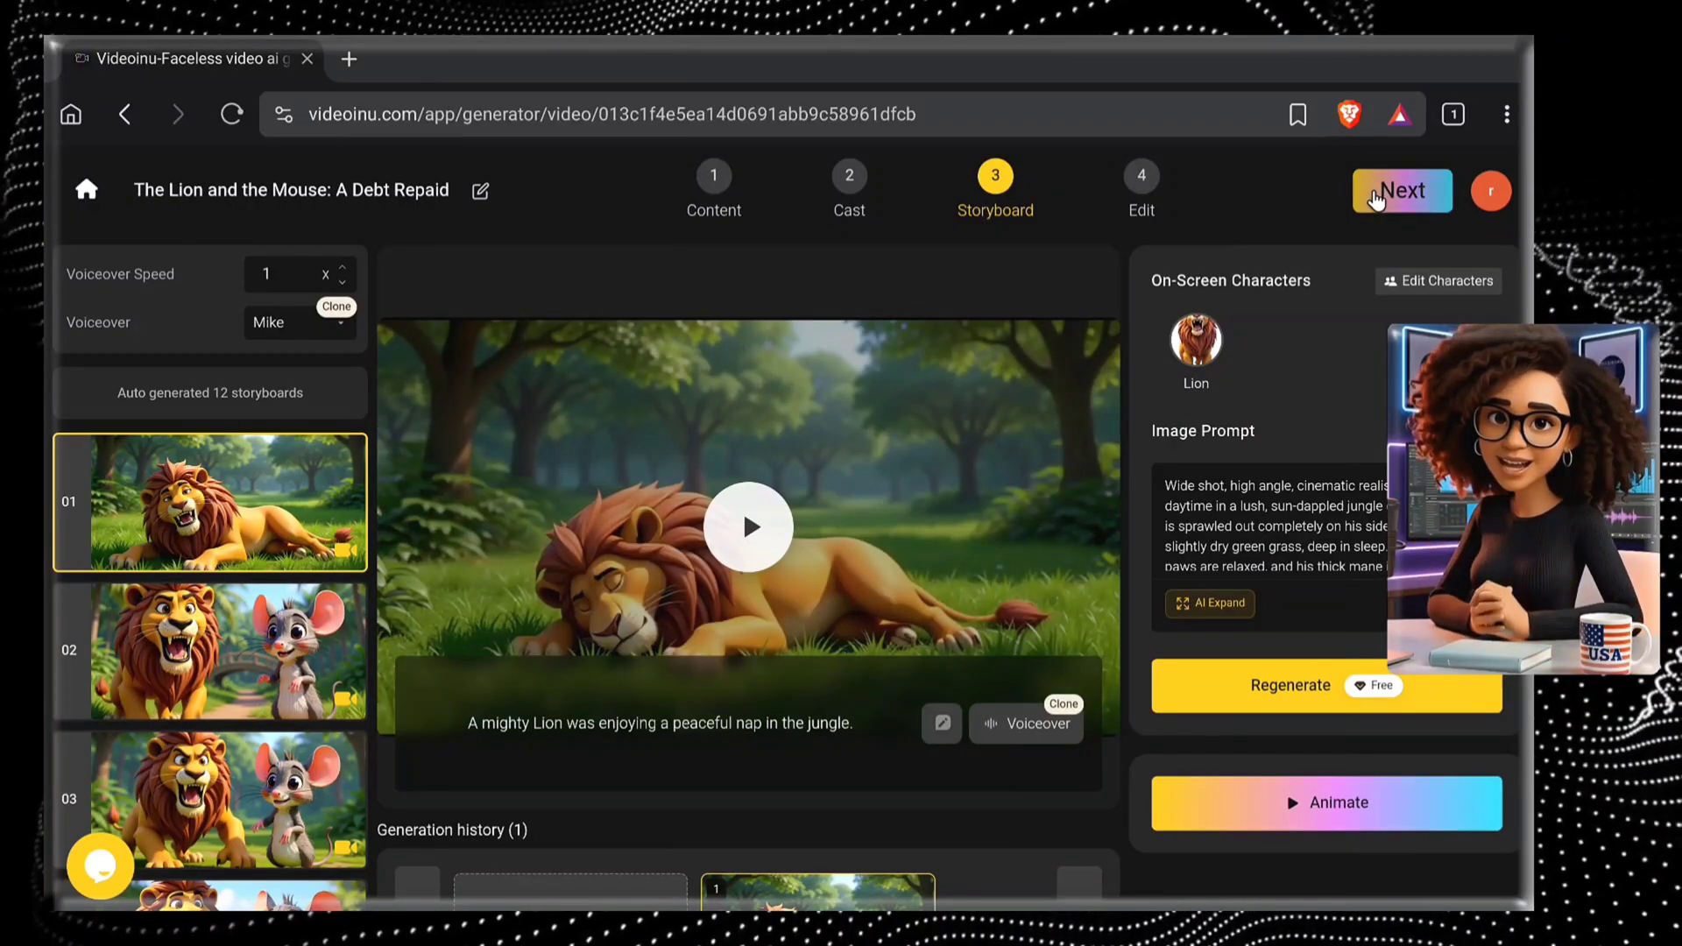
{"action": "left_click", "coordinate": [1401, 190]}
{"action": "left_click", "coordinate": [744, 285]}
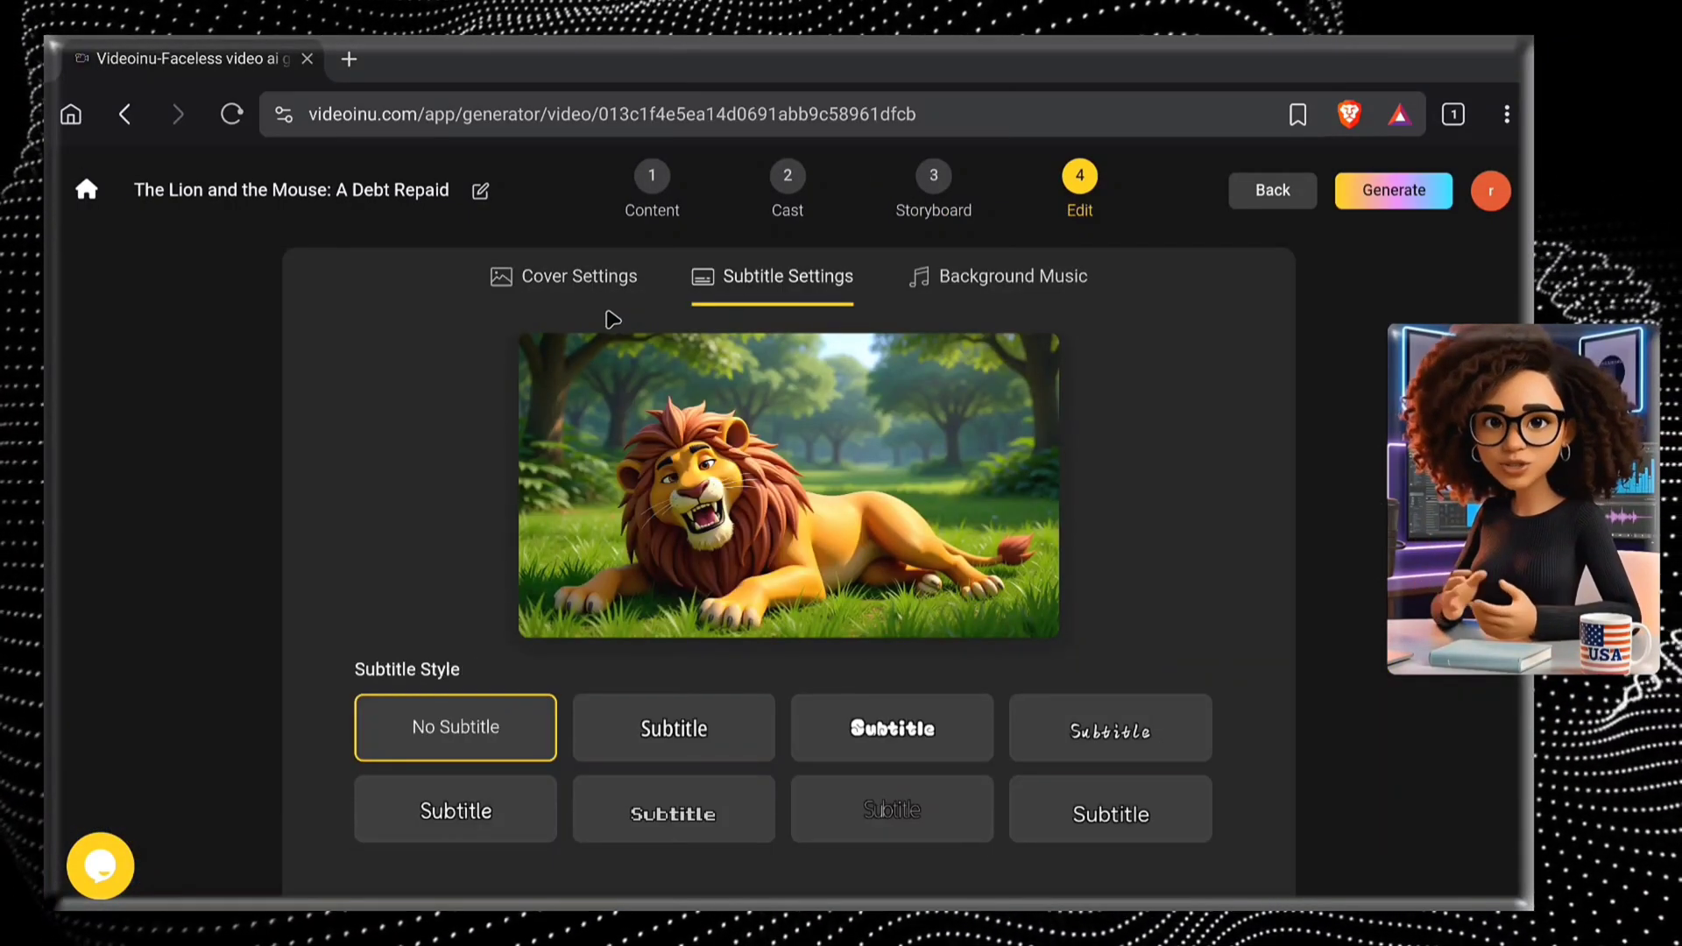
{"action": "left_click", "coordinate": [616, 282]}
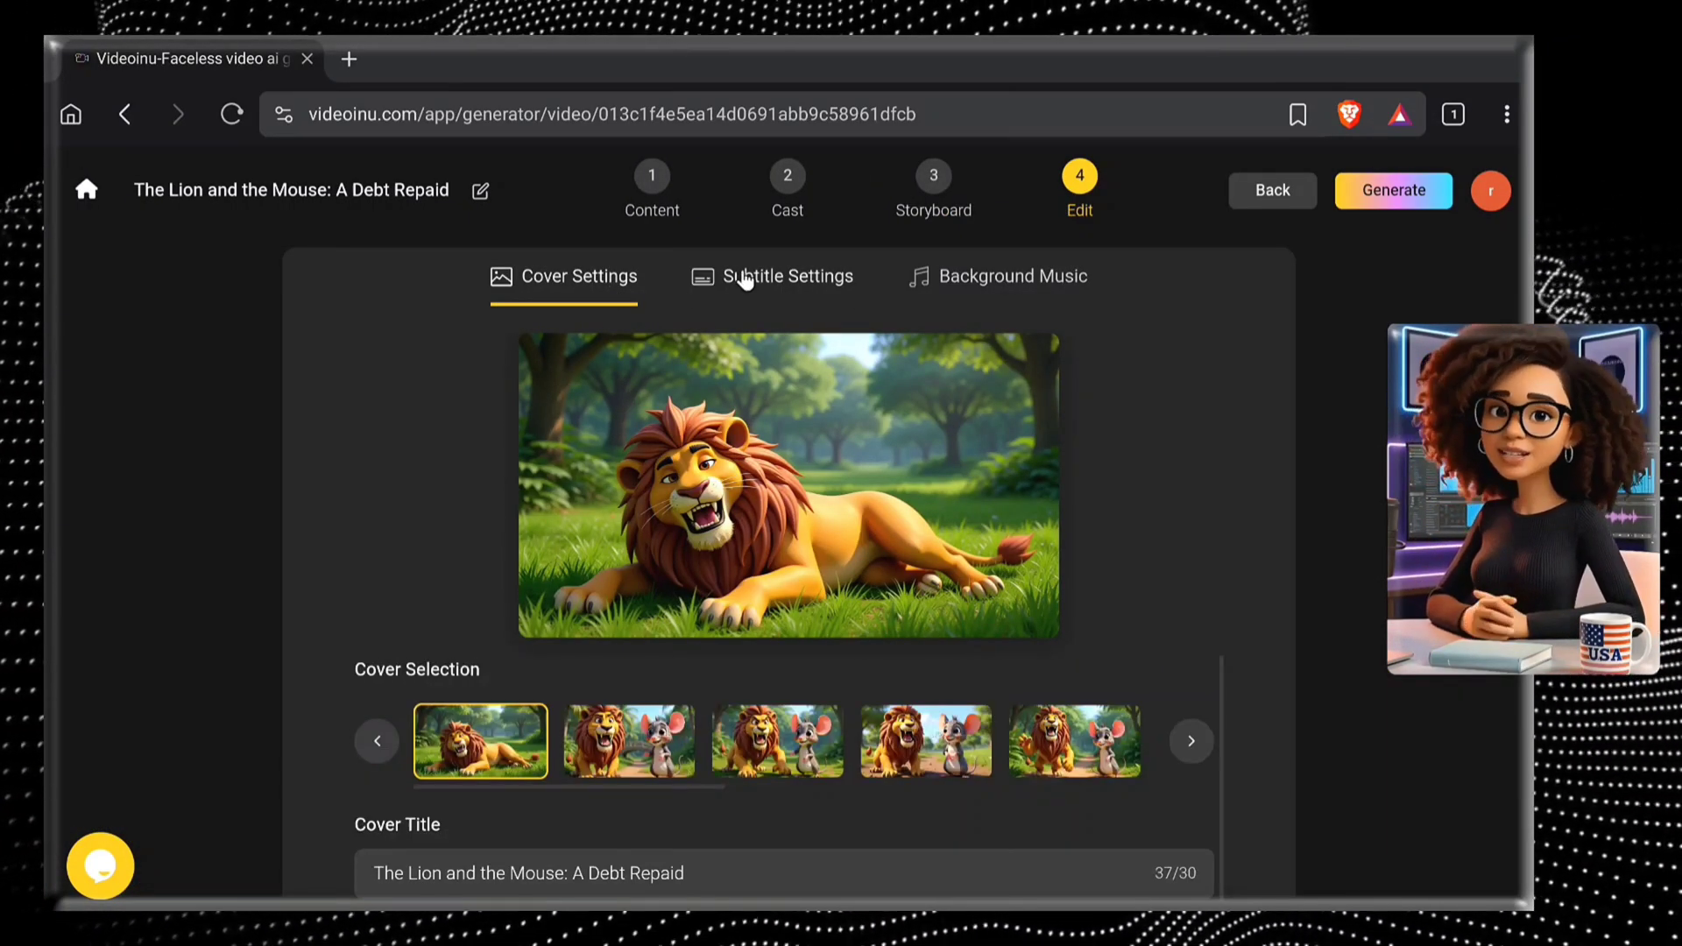